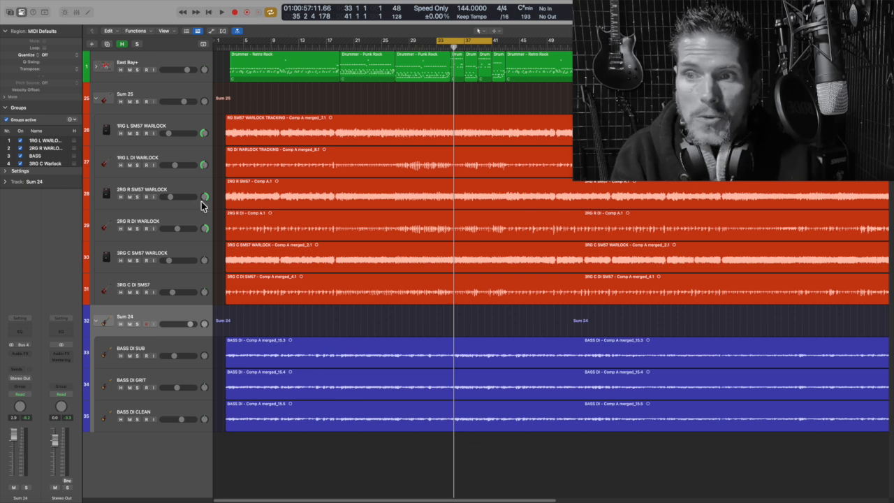
- Play the full arrangement to listen to the song, and stop playback after the section
click(222, 12)
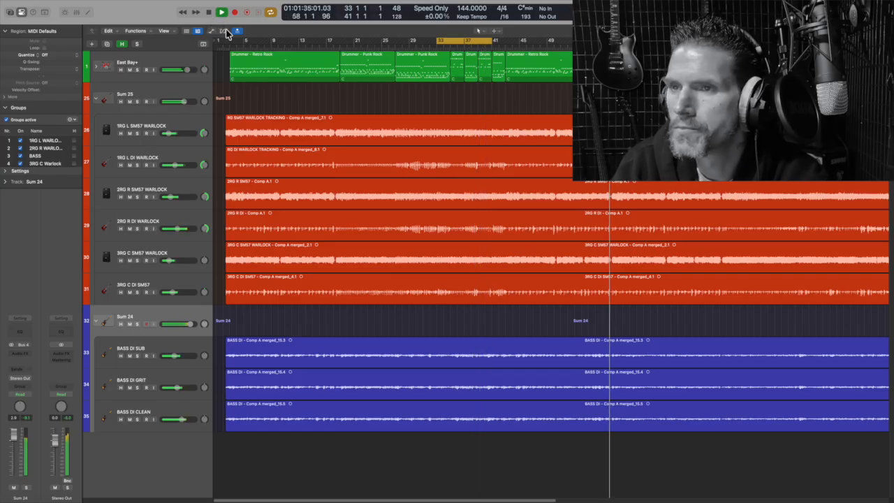
mouse_move(206, 14)
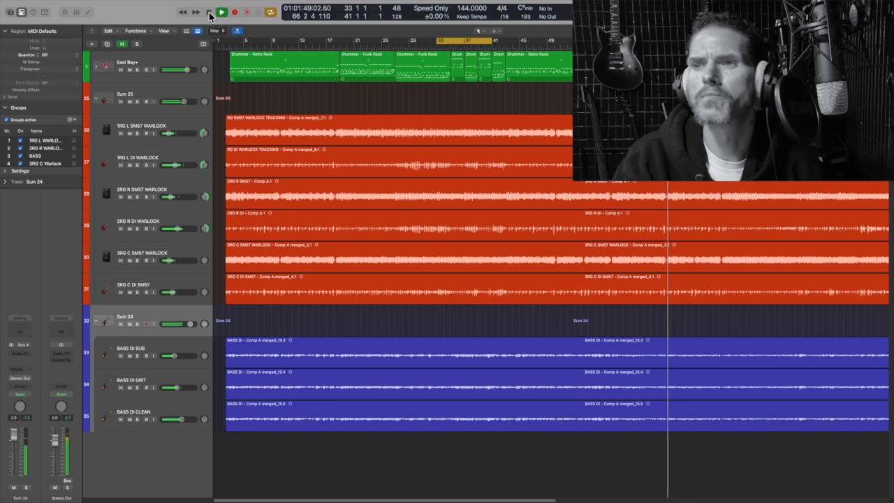
click(209, 15)
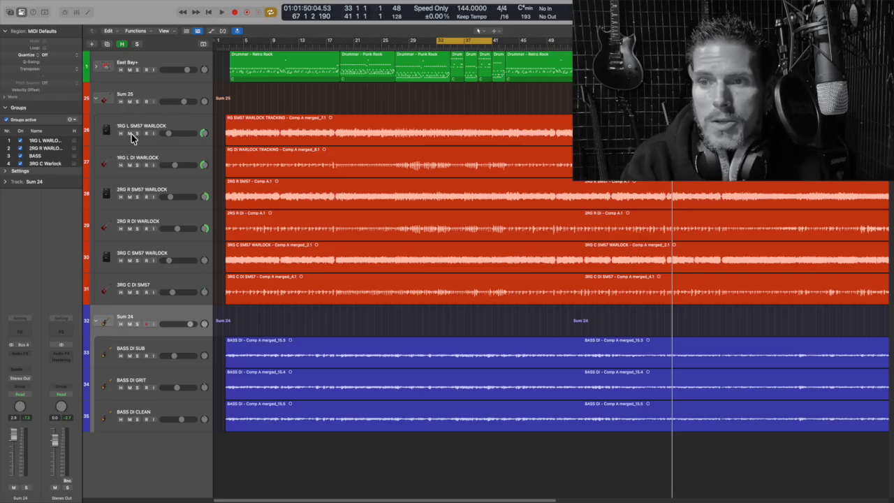
- Mute the Sum 25 guitar and Sum 24 bass stacks and hide all their tracks
click(129, 101)
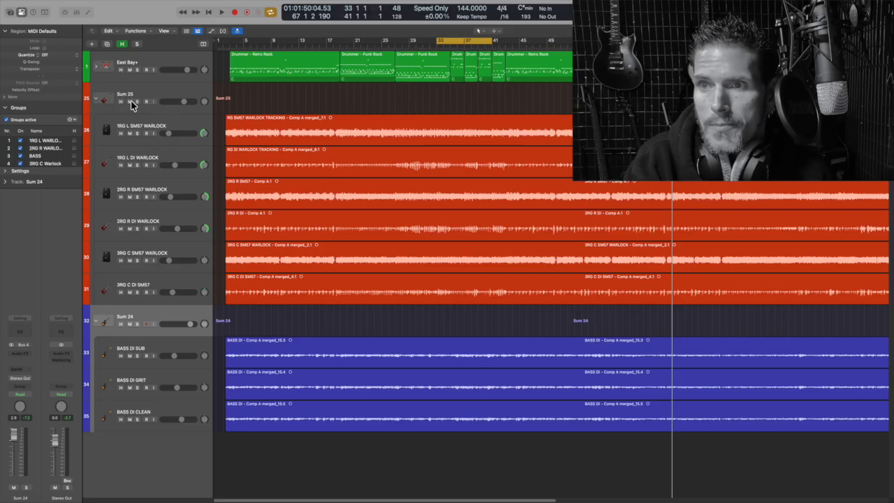
click(129, 323)
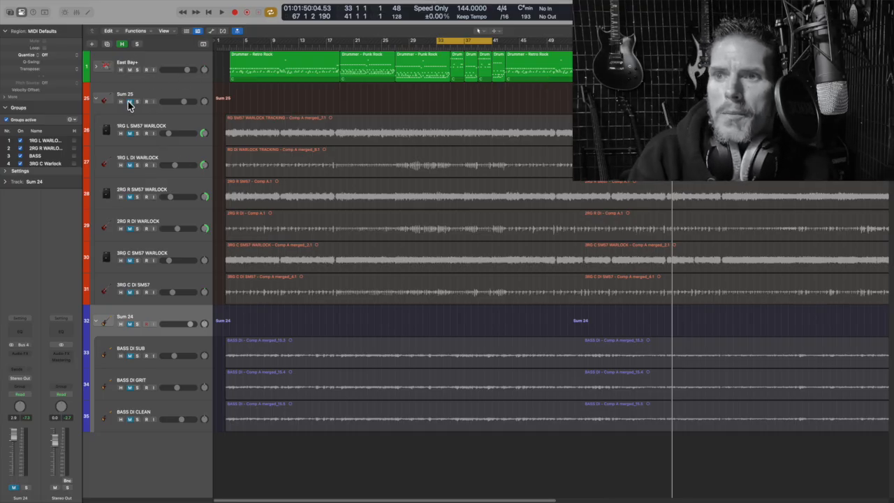
drag(121, 103, 122, 420)
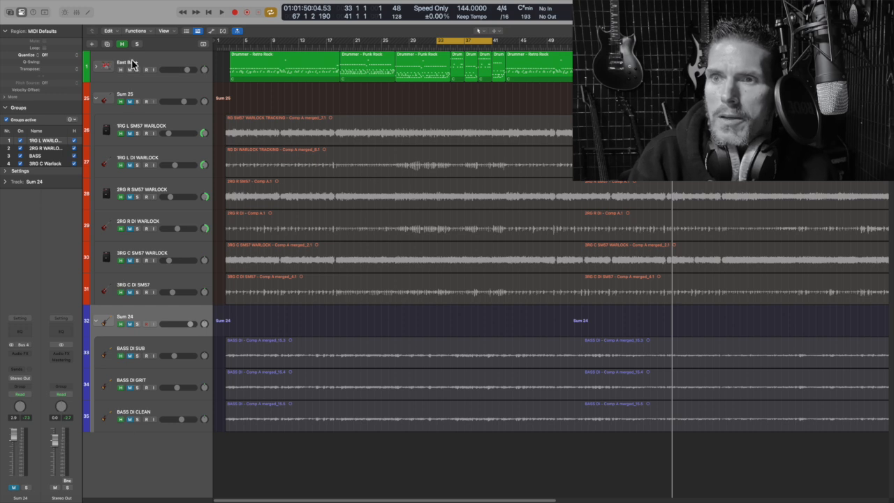
click(122, 43)
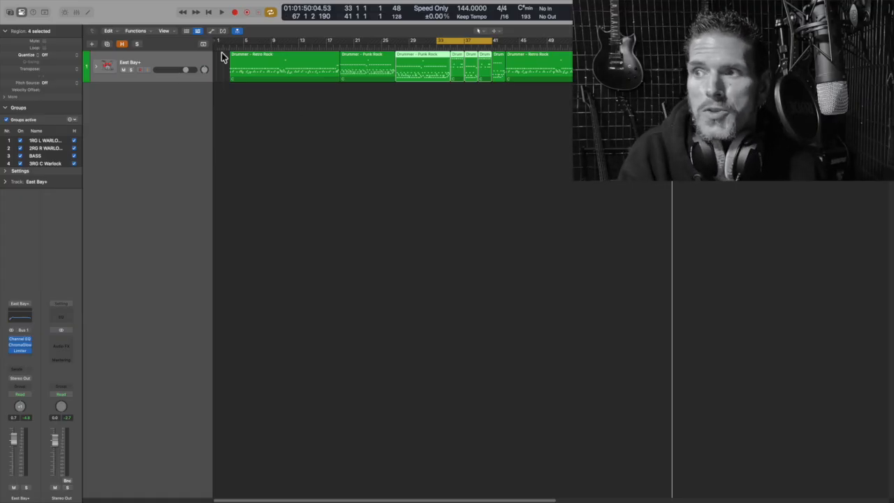
- Mute the East Bay+ drum track and hide it from the track list
click(124, 70)
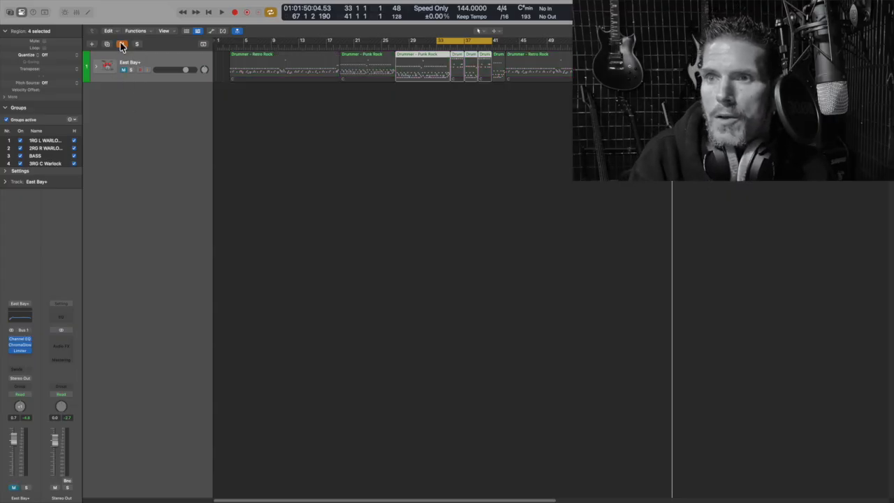
click(122, 44)
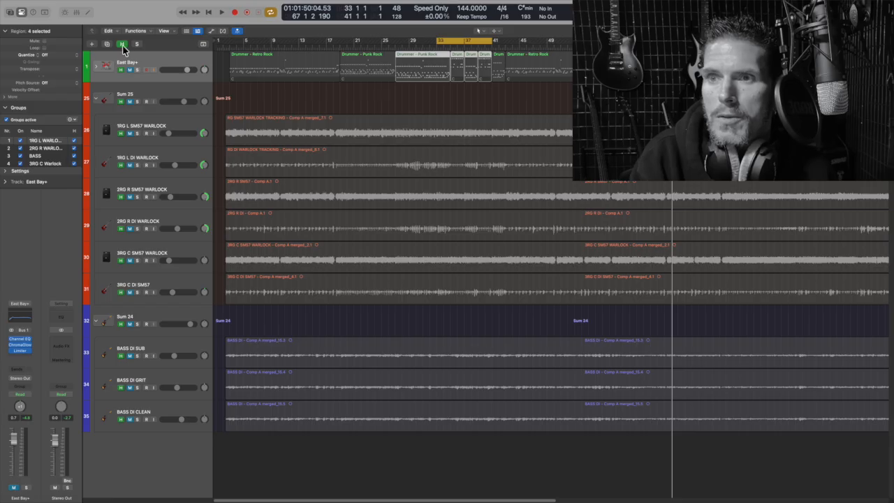
click(122, 44)
click(92, 45)
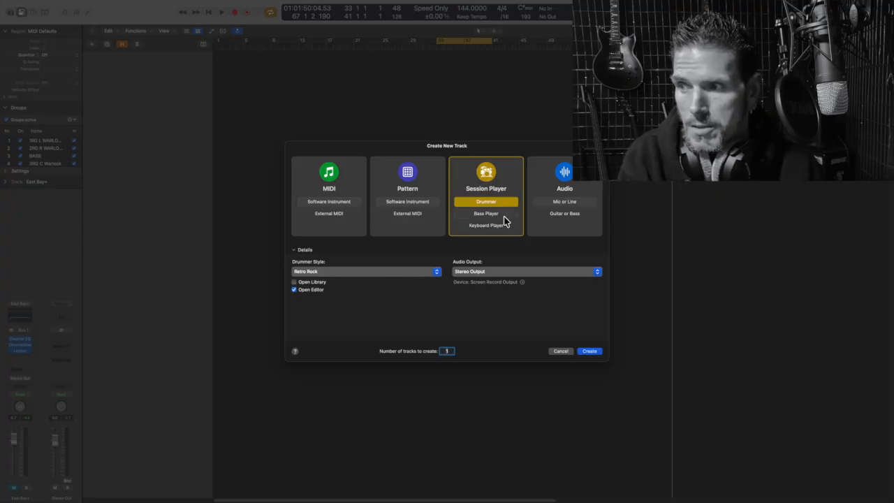
click(591, 350)
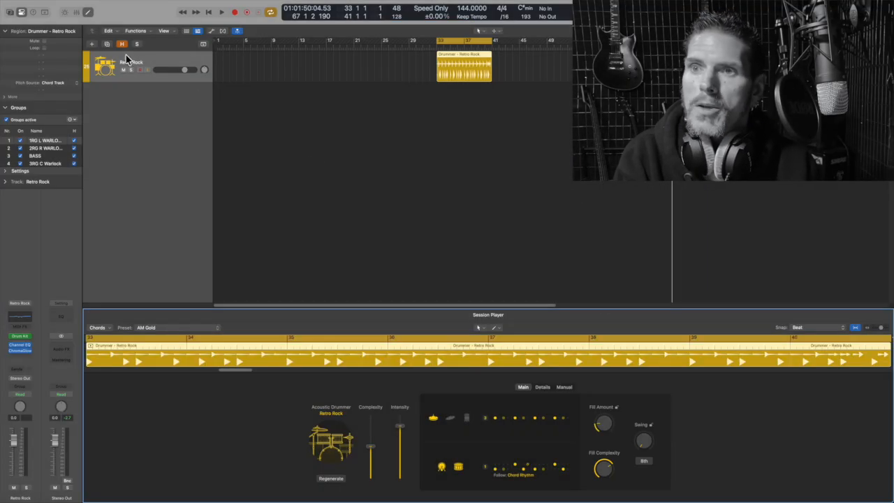
key(super+z)
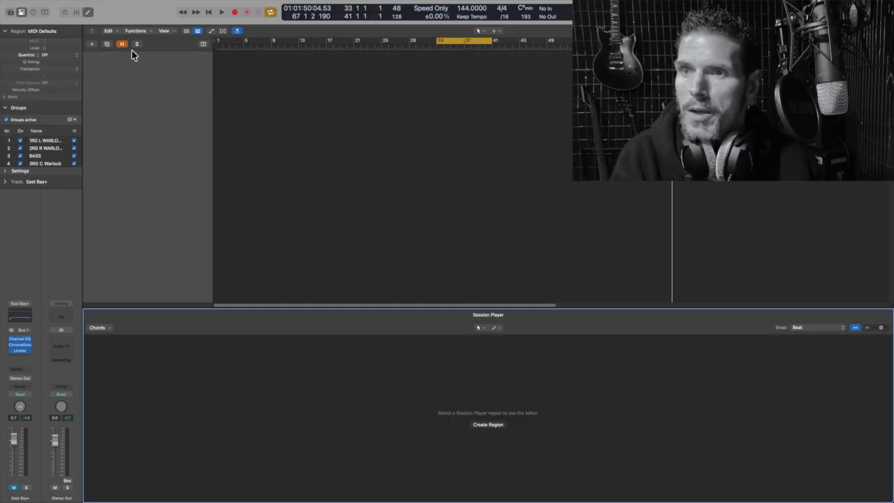
- Create one Session Player Drummer track in the Retro Rock style, routed to the Stereo Output
click(103, 43)
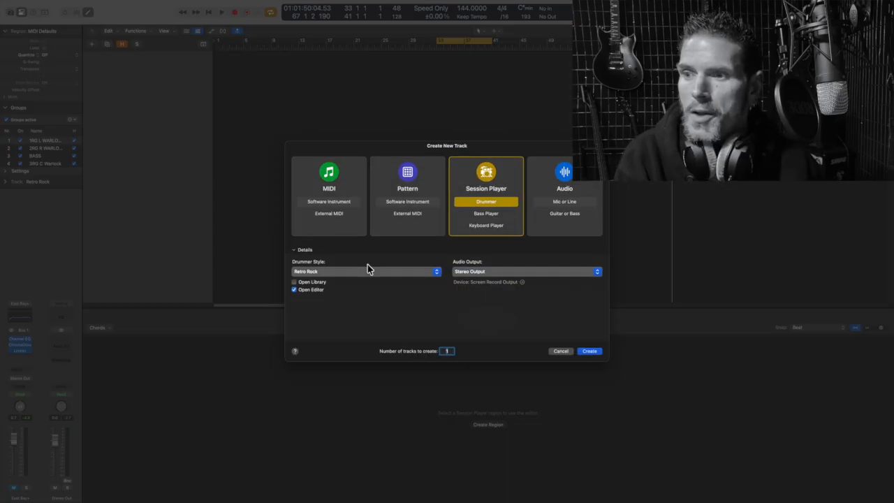
click(436, 274)
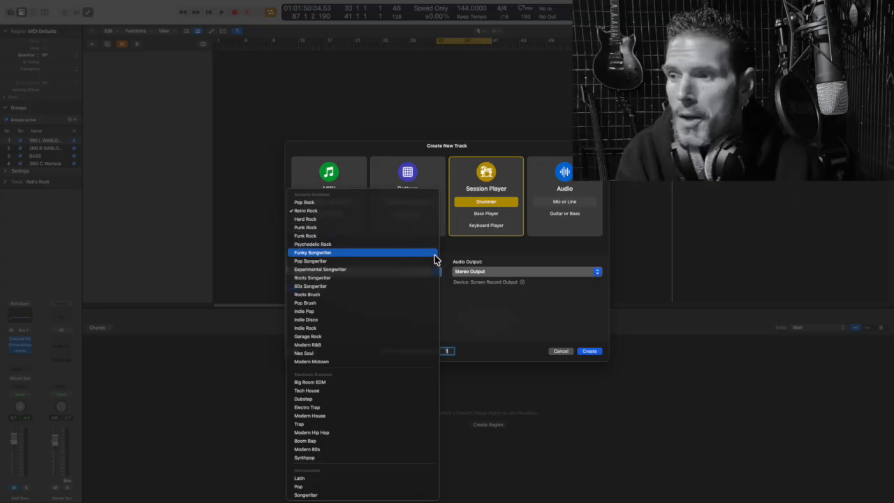
click(495, 293)
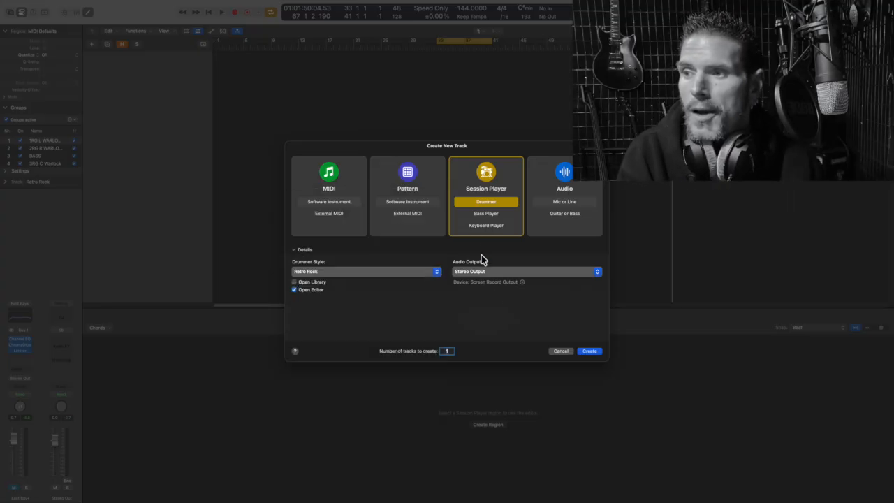
click(589, 350)
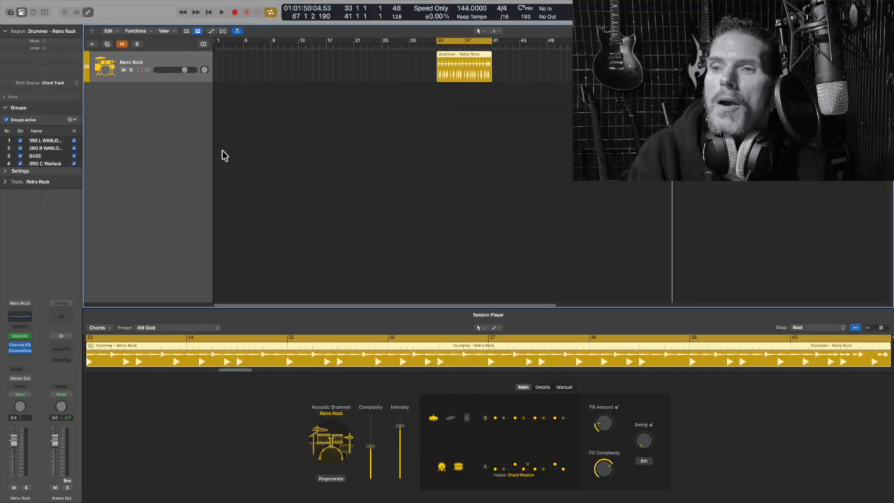
- Load the Three Rings preset for the Retro Rock drummer region and lower its Complexity to 39% while auditioning the loop
click(216, 329)
click(213, 383)
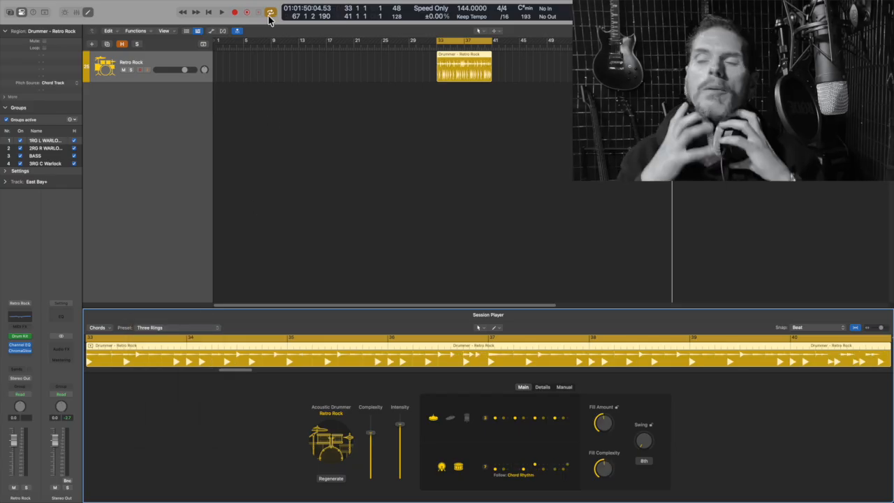
click(221, 12)
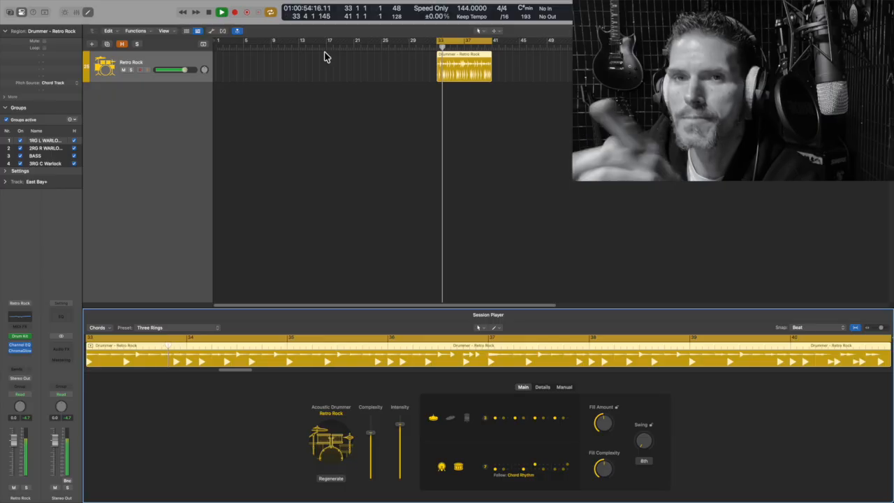
drag(371, 438, 373, 461)
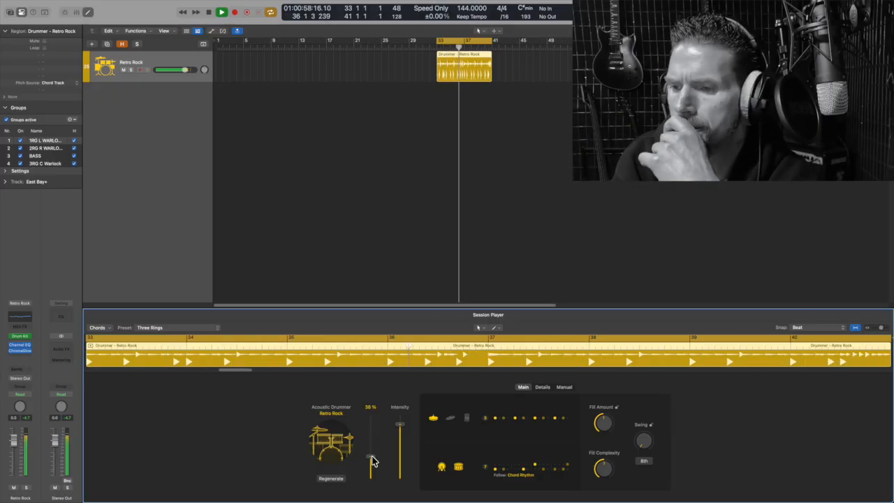
drag(372, 456, 368, 459)
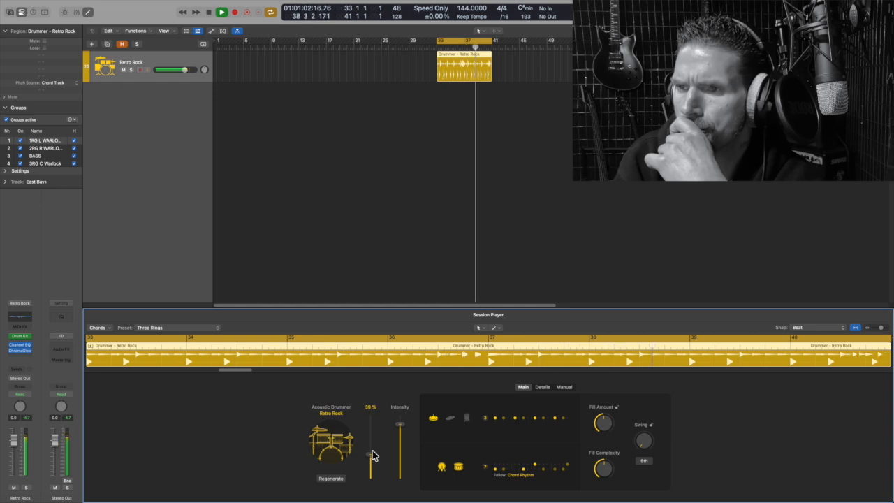
click(208, 12)
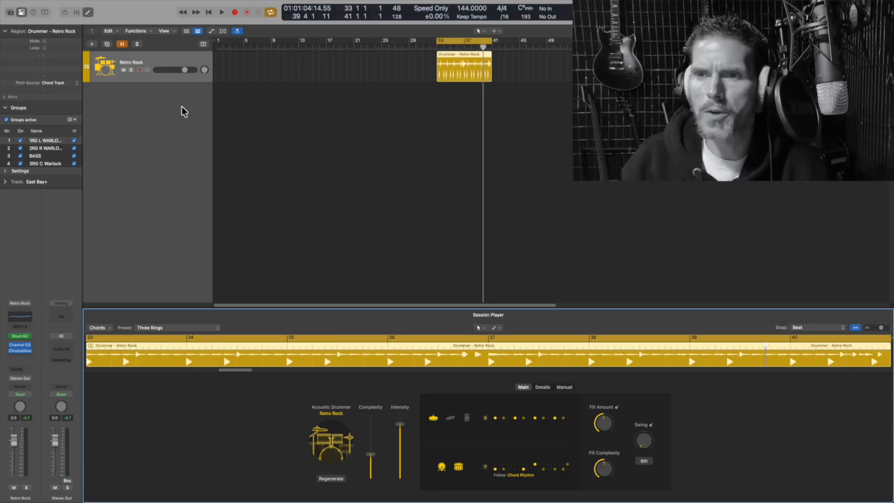
- Create one MIDI software instrument track with an empty channel strip, routed to the Stereo Output
click(91, 43)
click(323, 201)
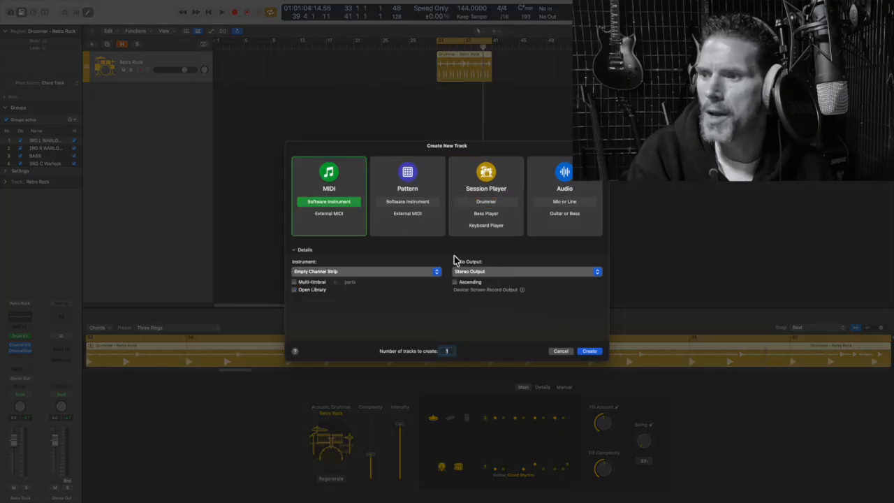
click(589, 352)
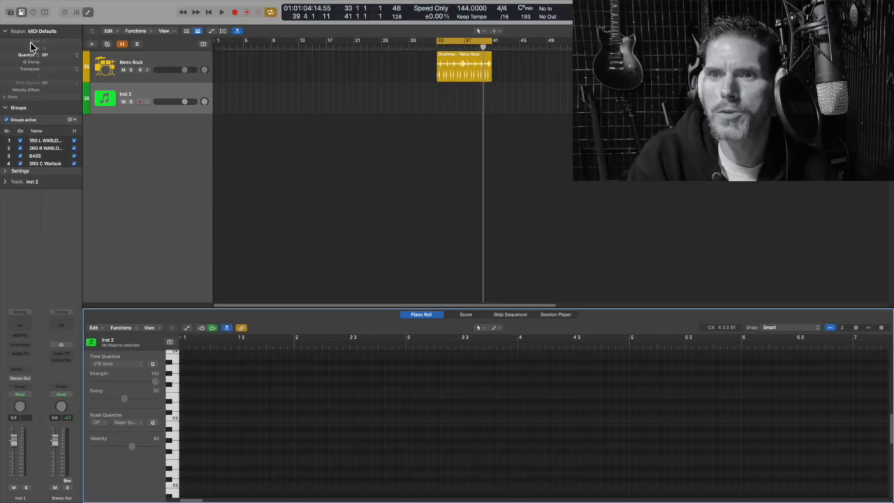
- Load the East Bay drum kit from the Library onto the new software instrument track
click(9, 12)
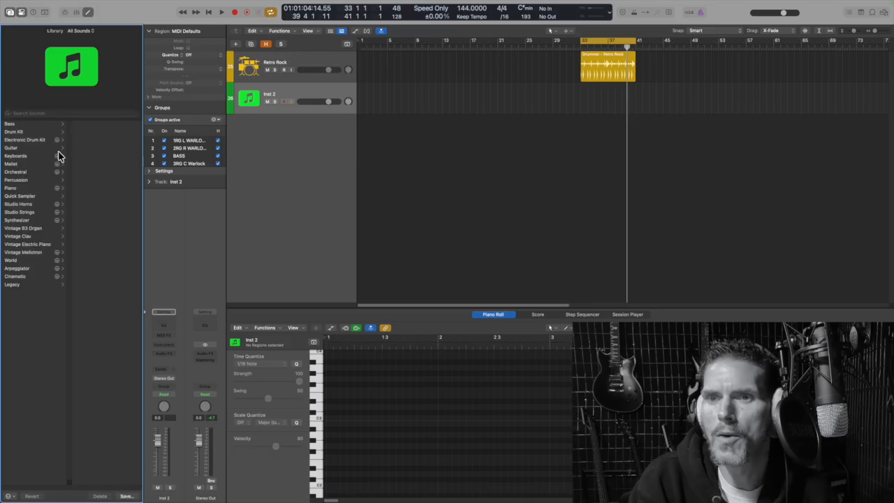
click(25, 132)
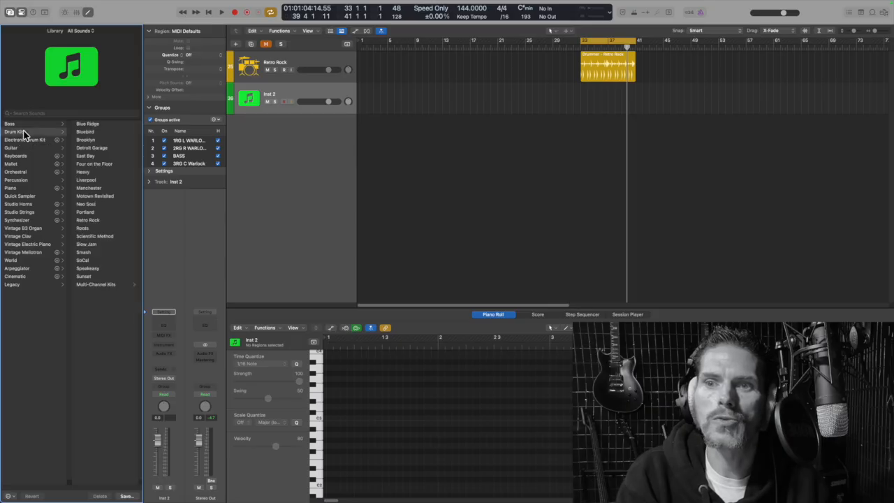
click(96, 155)
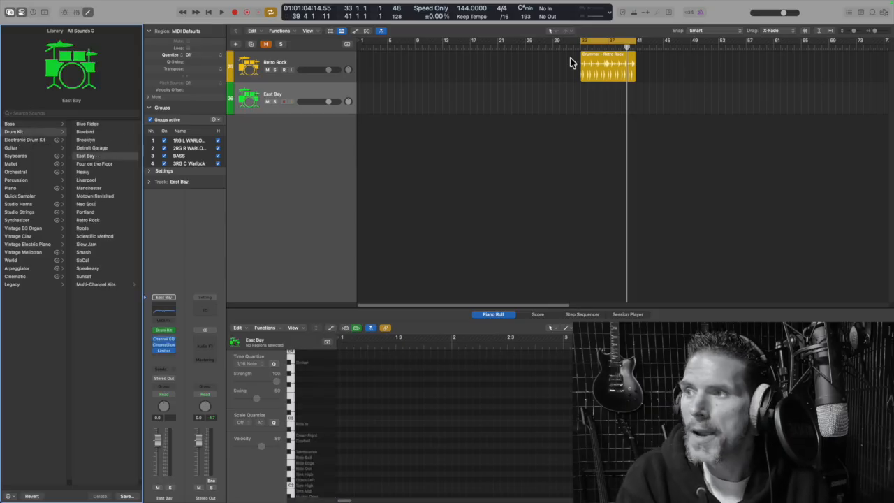
- Copy the Retro Rock drummer region at bar 33 onto the East Bay track and convert the copy to a MIDI region
click(608, 64)
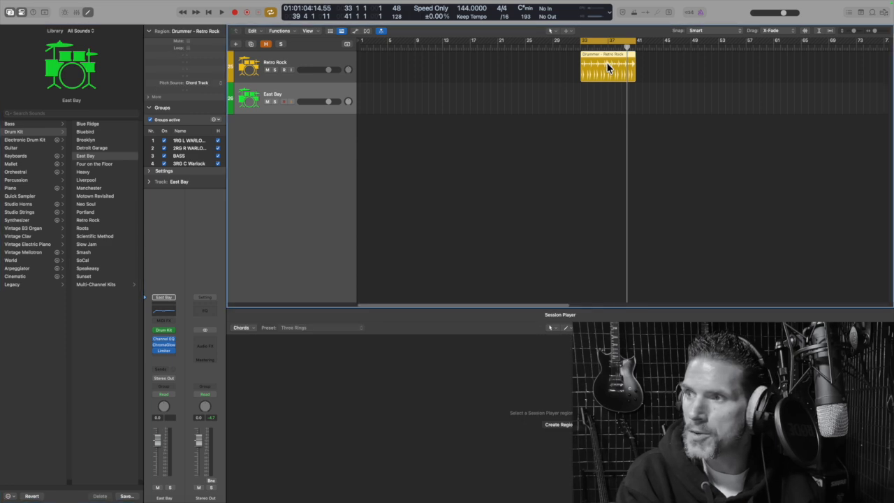
drag(604, 57, 610, 92)
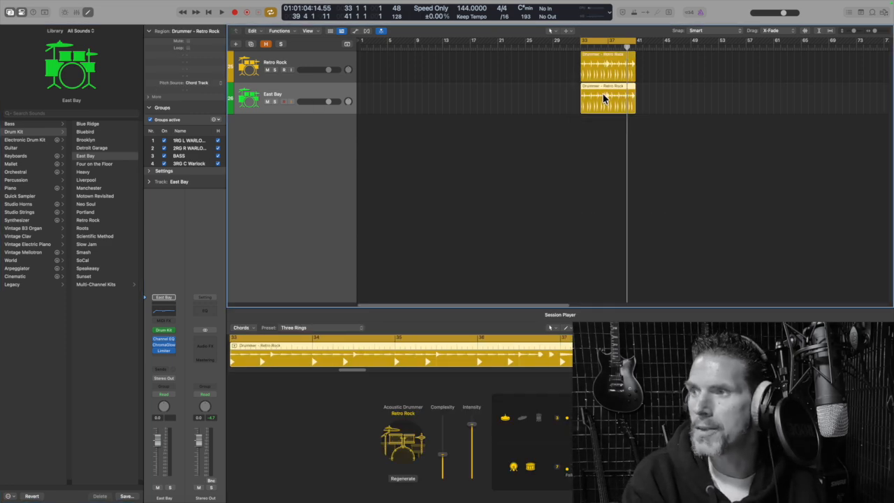
right_click(605, 98)
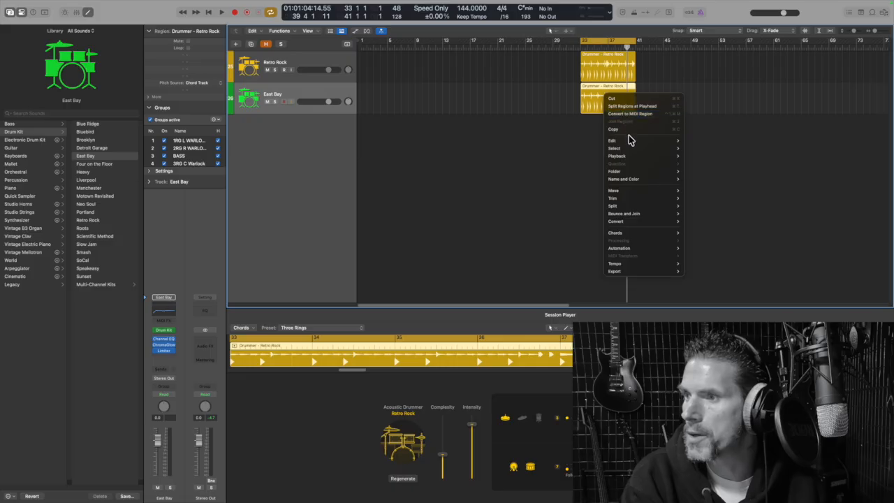
mouse_move(650, 221)
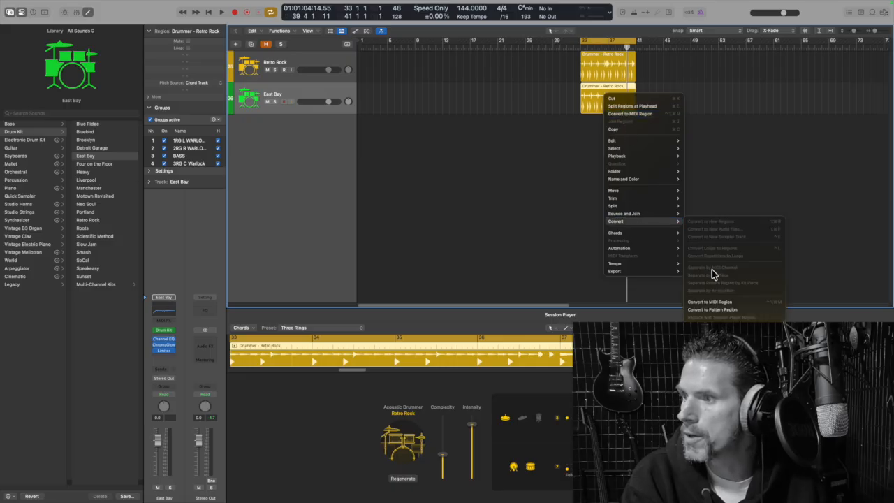
click(714, 303)
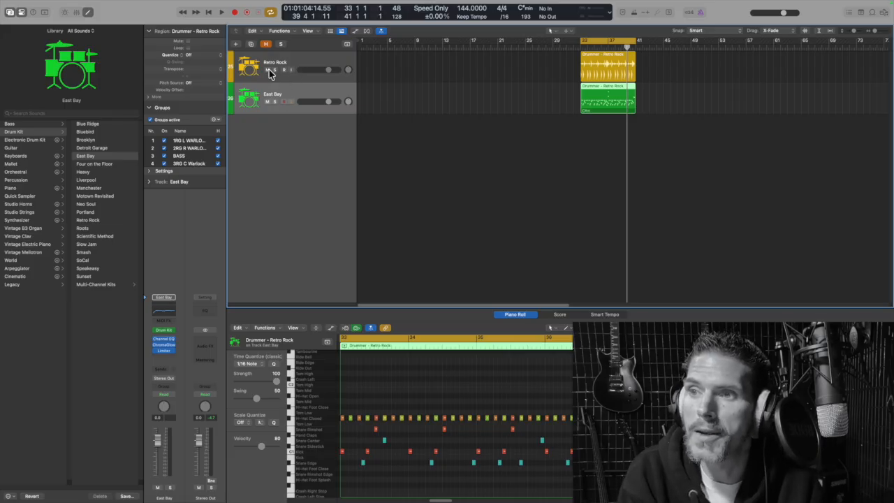
- Mute the Retro Rock drummer track and hide it so only the East Bay track stays in view
click(266, 44)
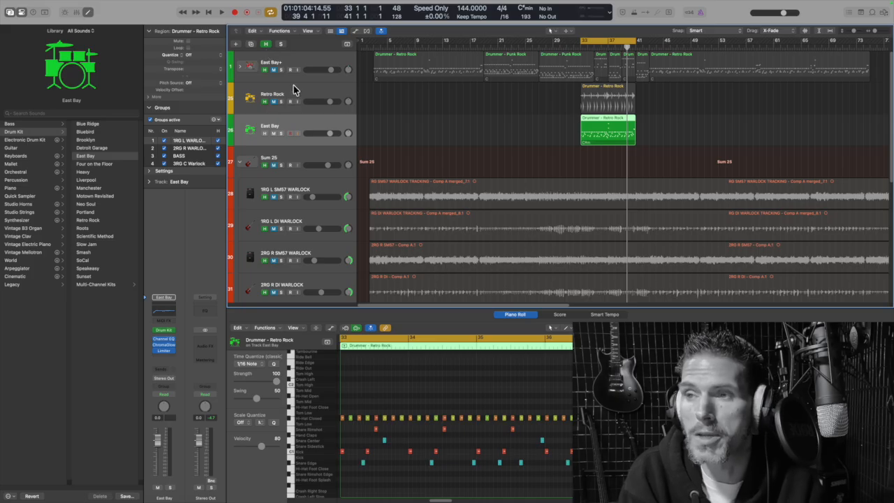
click(266, 44)
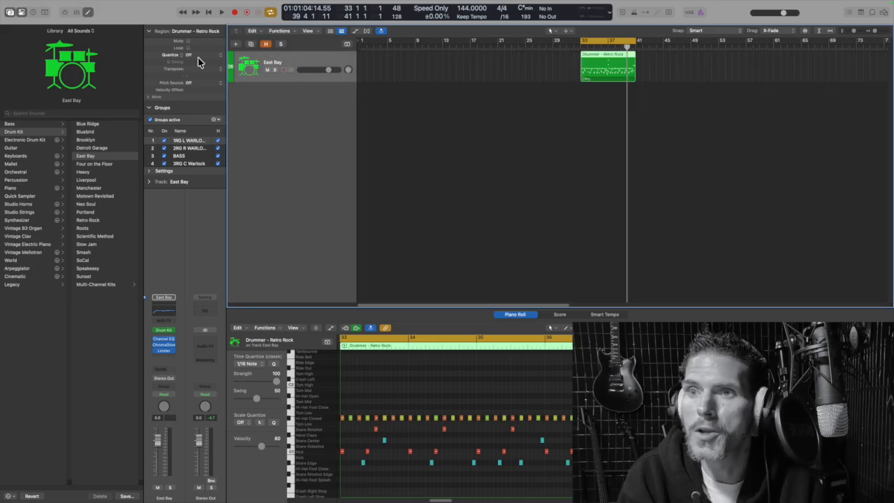
click(82, 5)
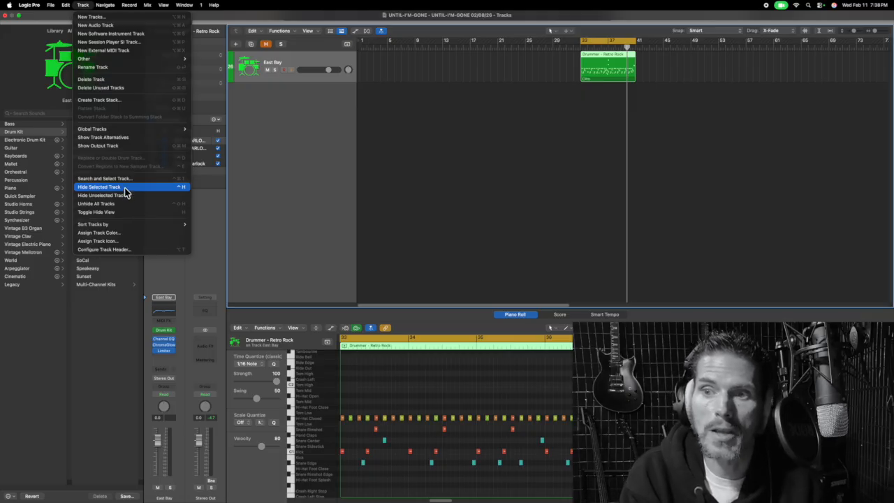
click(208, 246)
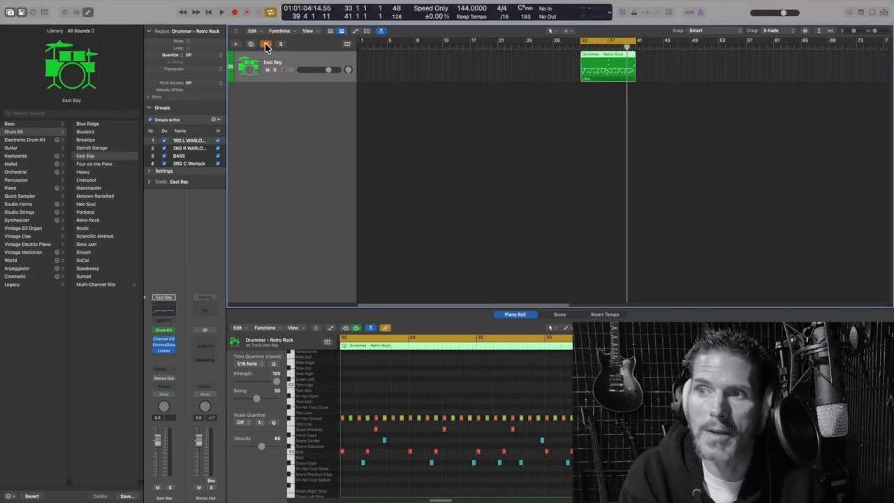
click(266, 45)
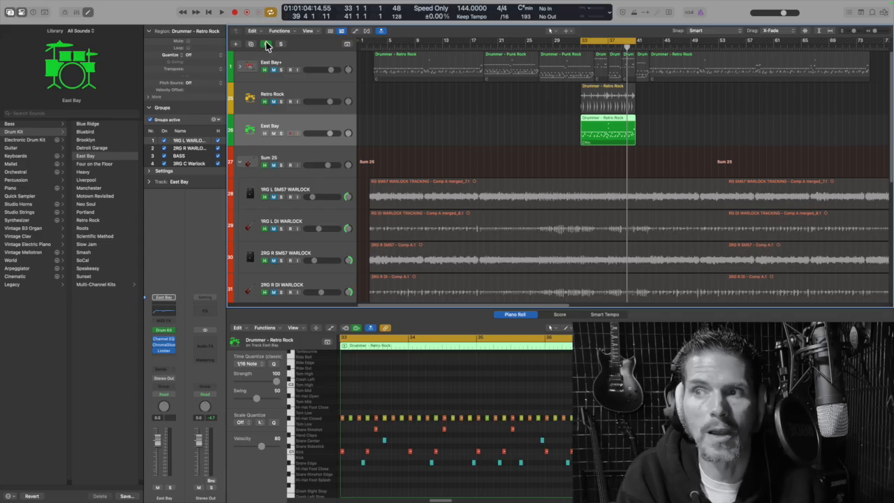
click(266, 45)
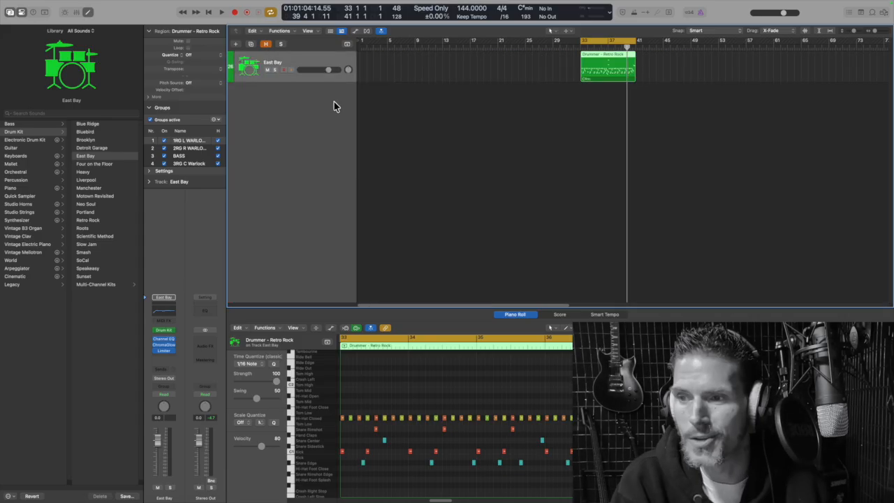
click(90, 13)
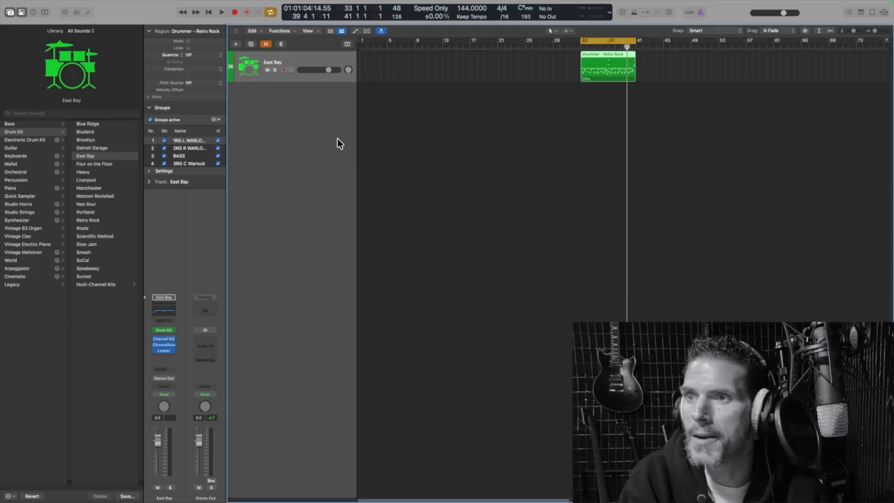
- Create one Session Player drummer track in the Punk Rock style, routed to the Stereo Output, and mute the East Bay MIDI track
click(235, 45)
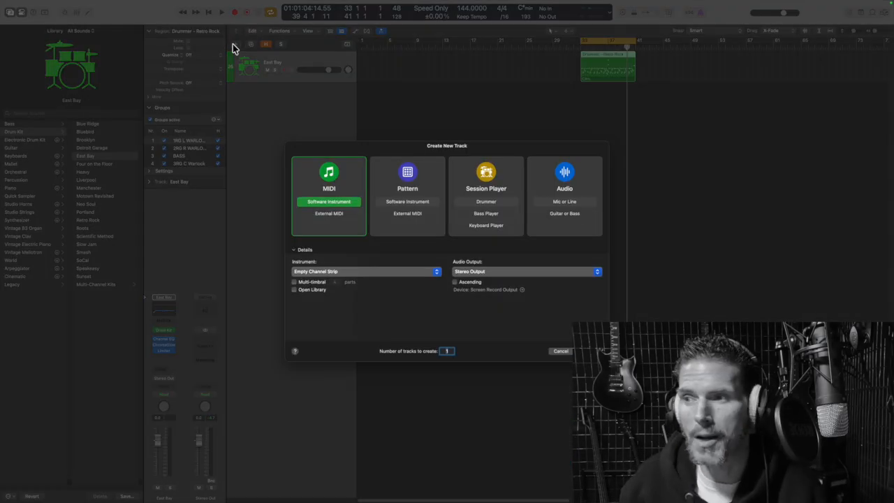
click(488, 201)
click(438, 272)
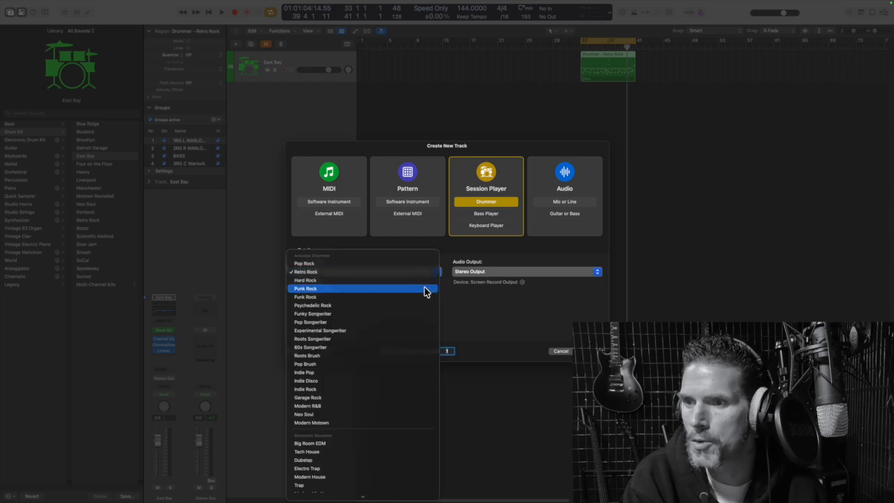
click(425, 288)
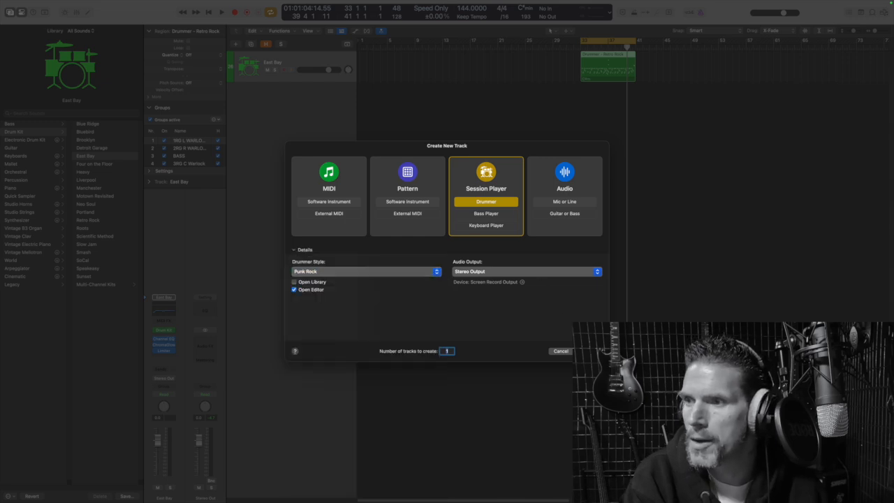
click(588, 351)
click(269, 70)
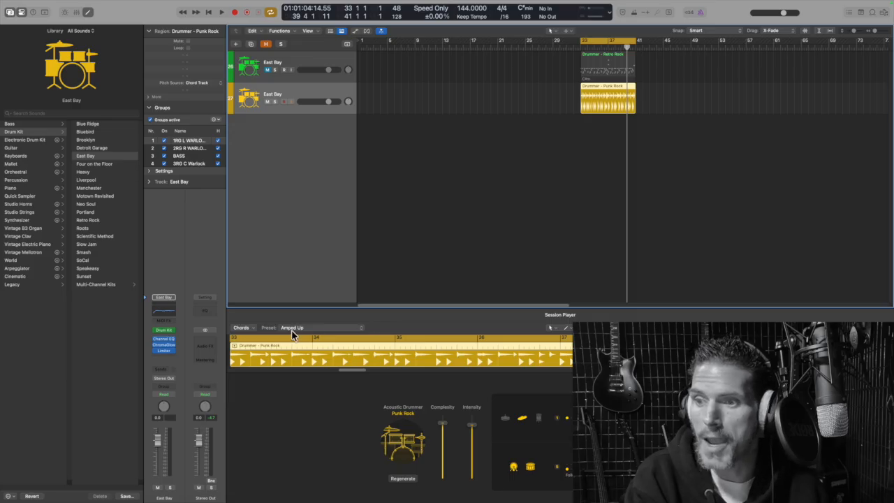
- Audition the Punk Rock drummer region with the Amped Up preset and lower its complexity to 64%
click(357, 331)
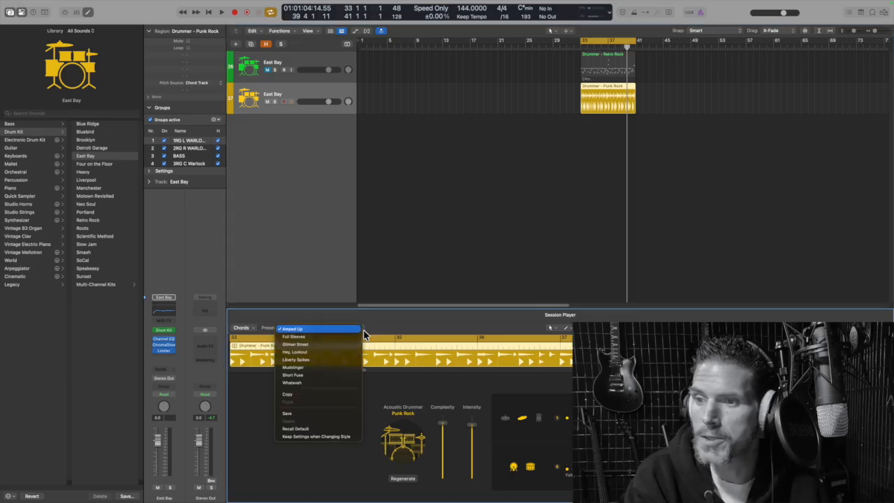
click(330, 253)
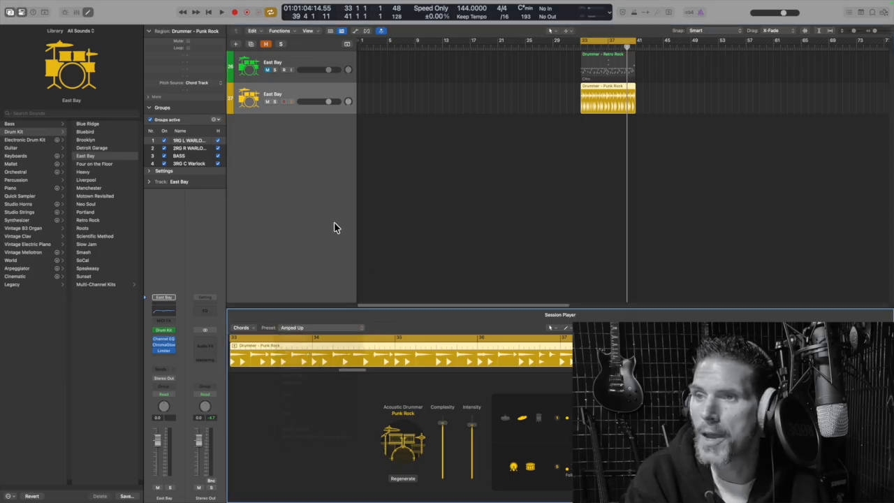
click(220, 13)
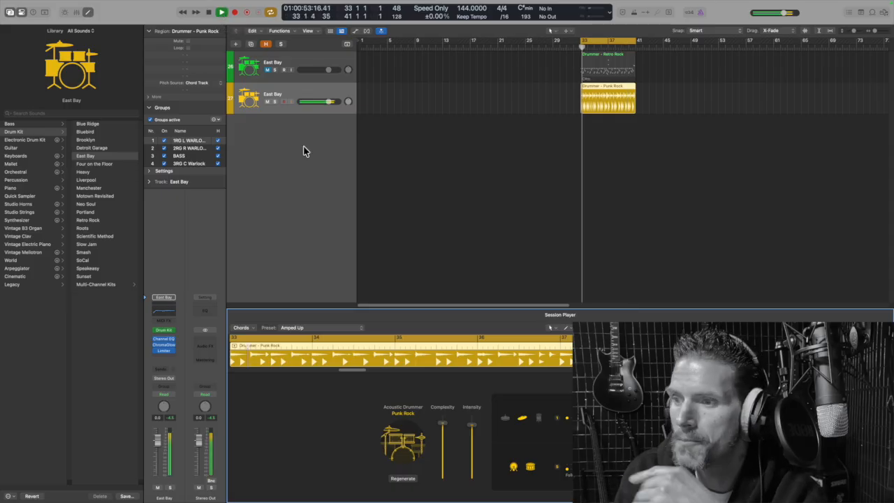
mouse_move(445, 435)
drag(445, 436, 449, 442)
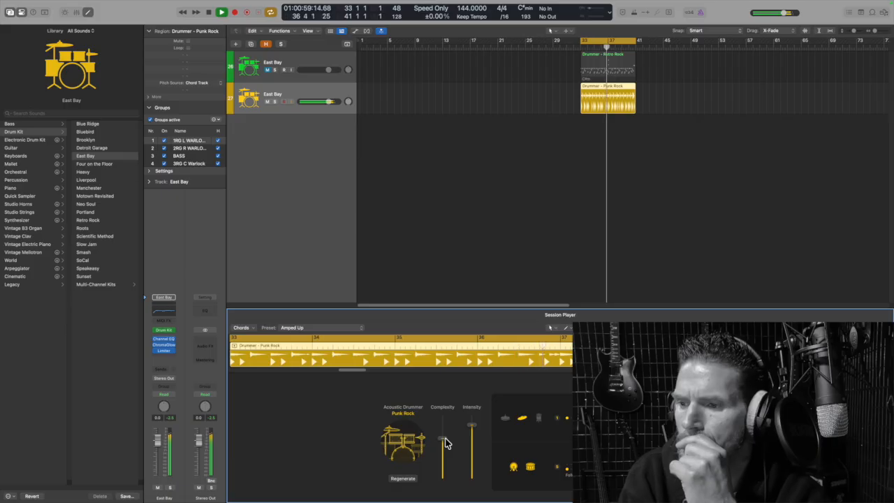
mouse_move(445, 438)
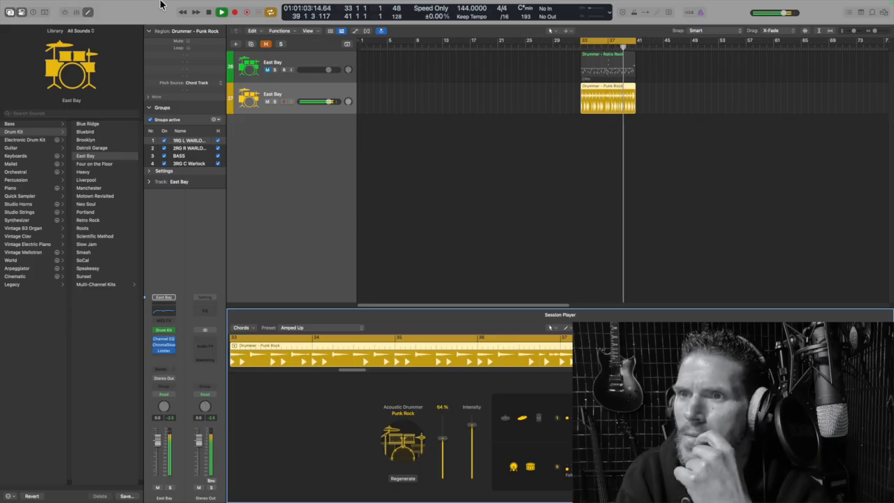
key(space)
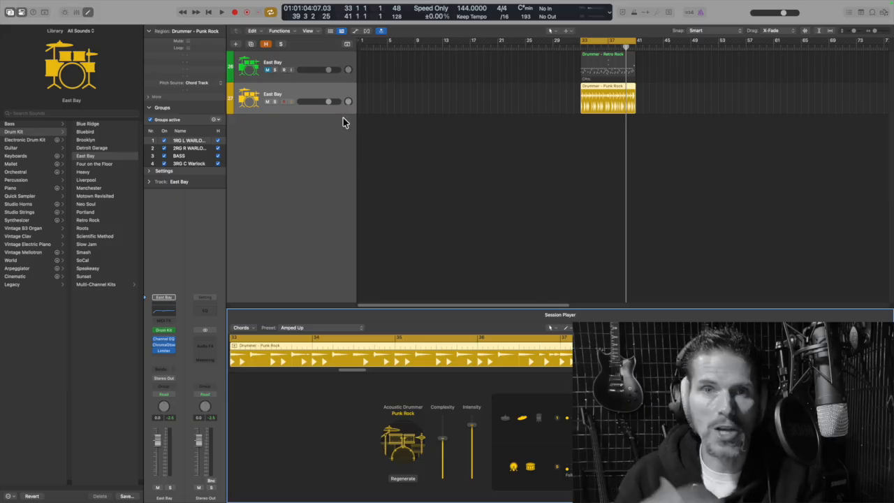
- Move the Punk Rock drummer region to bar 41 and copy it onto the East Bay MIDI track at the same bar
drag(607, 88, 658, 88)
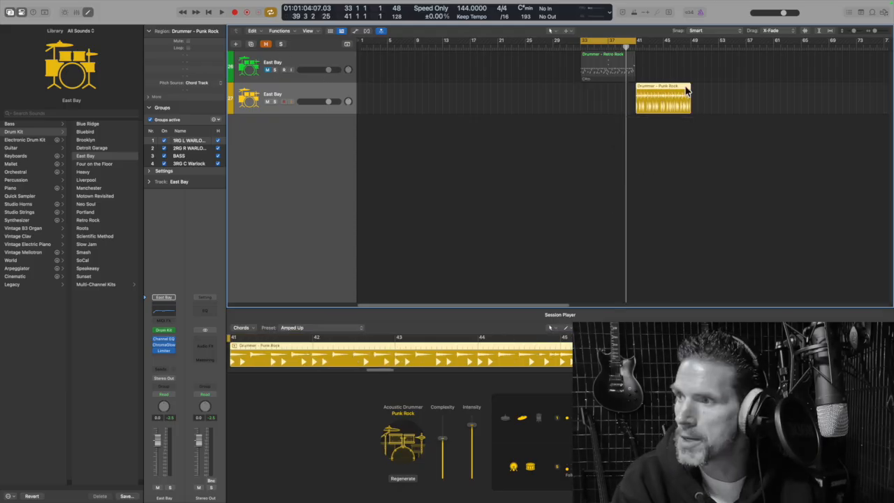
drag(668, 90, 669, 83)
drag(669, 73, 668, 98)
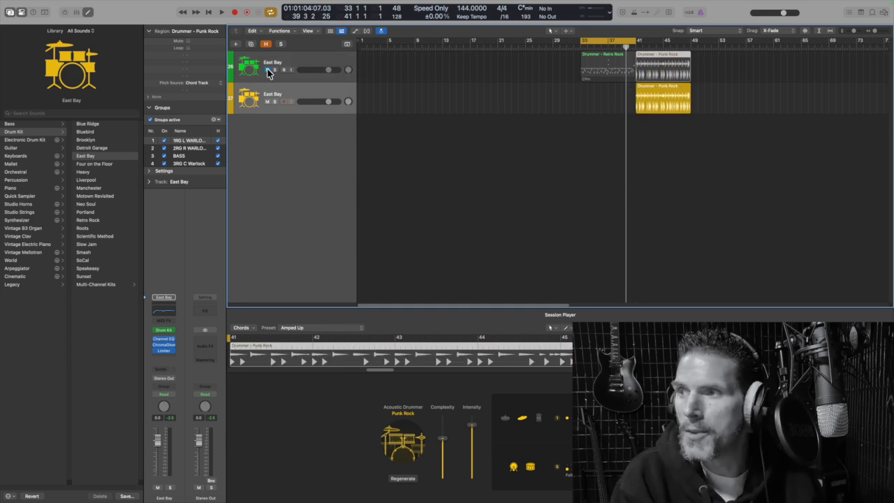
- Unmute the East Bay MIDI track and convert its copied Punk Rock drummer region to a MIDI region
click(266, 70)
click(704, 70)
click(674, 64)
right_click(667, 67)
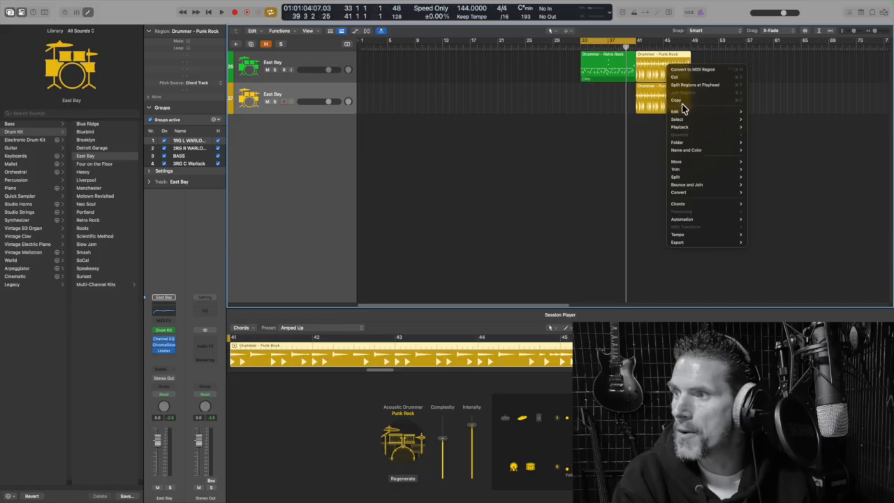
mouse_move(695, 192)
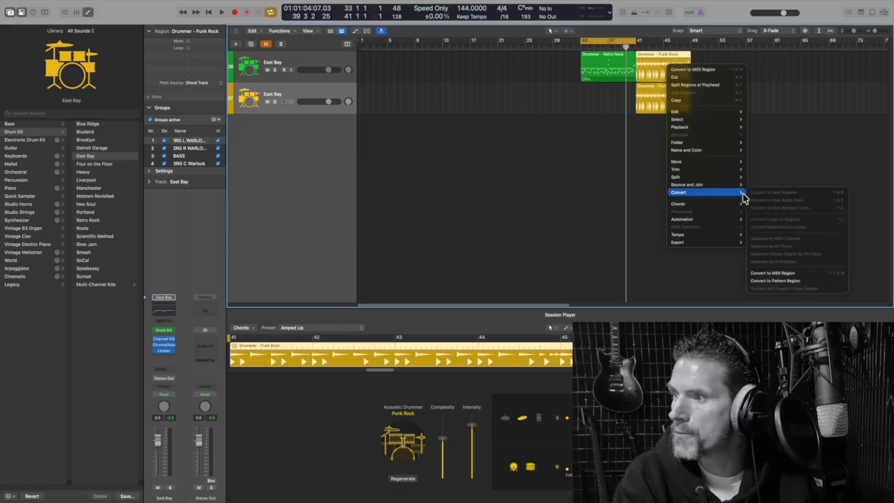
click(776, 273)
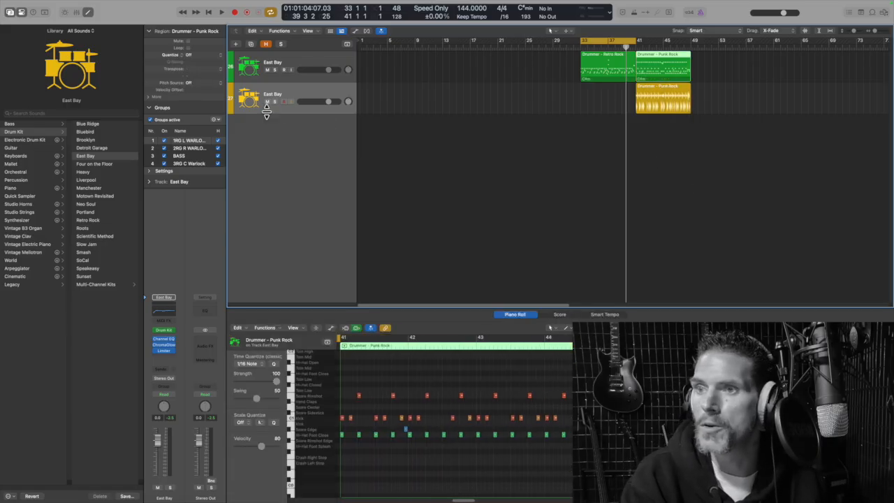
- Mute the Punk Rock drummer track and hide it so only the East Bay MIDI track stays in view
click(267, 102)
click(265, 44)
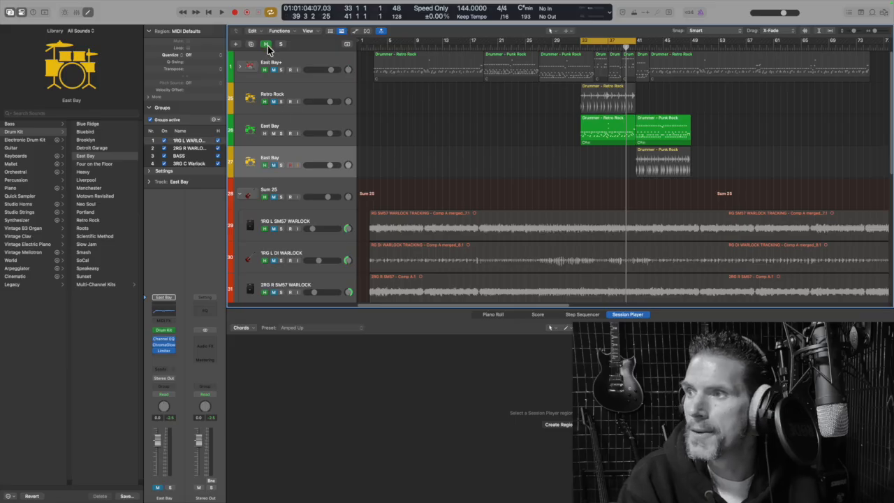
click(267, 46)
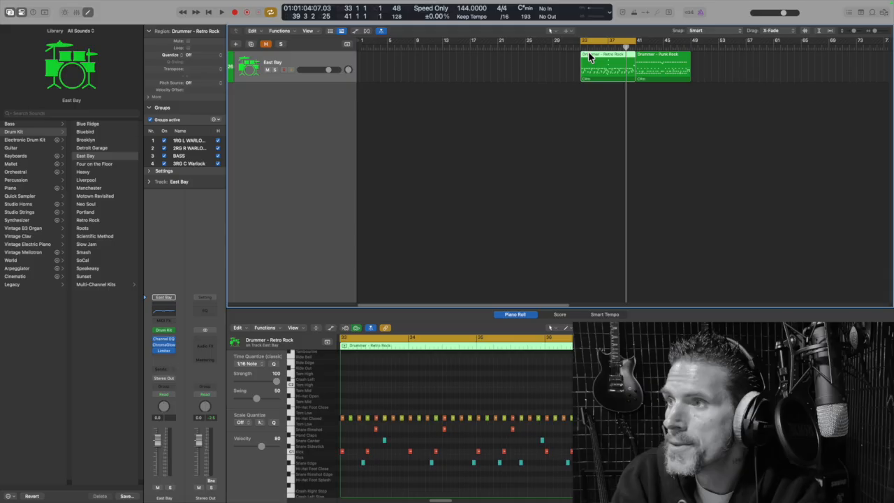
- Turn off cycle playback and listen to the transition from the Retro Rock region into the Punk Rock region
click(619, 45)
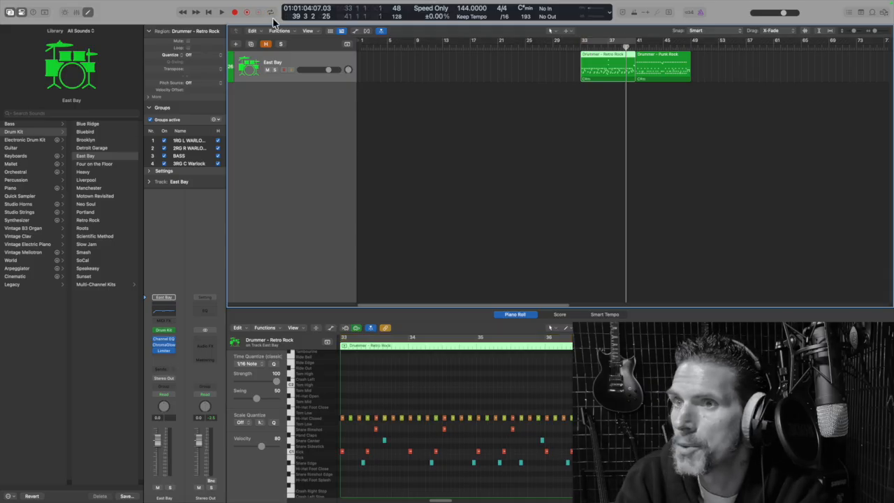
click(221, 13)
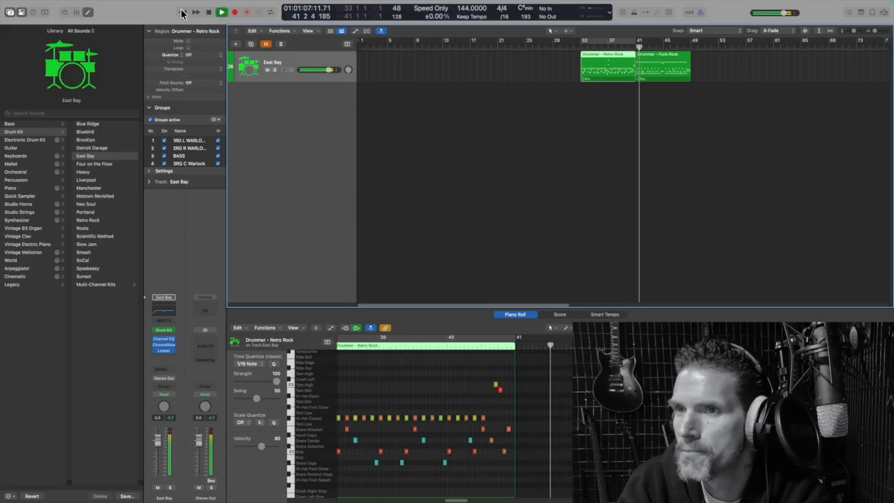
click(218, 13)
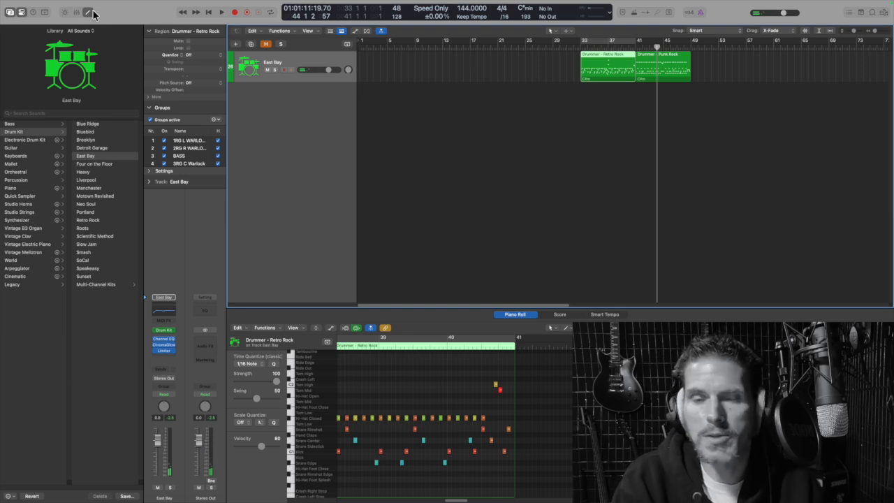
- Unhide the East Bay+ track above the East Bay MIDI track, close the editor, and mute the East Bay track
click(92, 13)
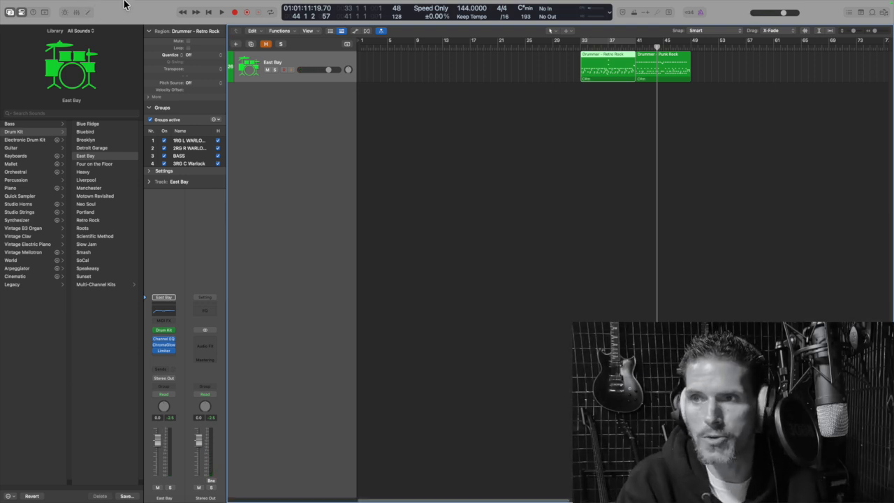
click(265, 44)
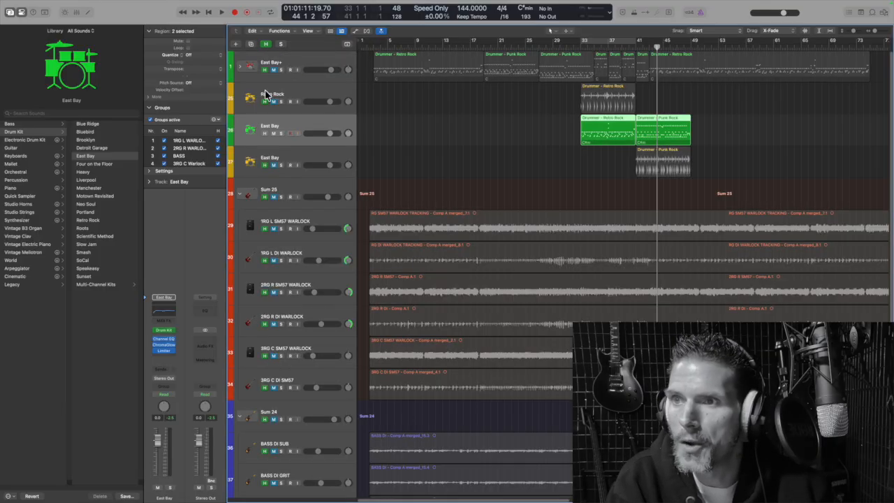
click(266, 44)
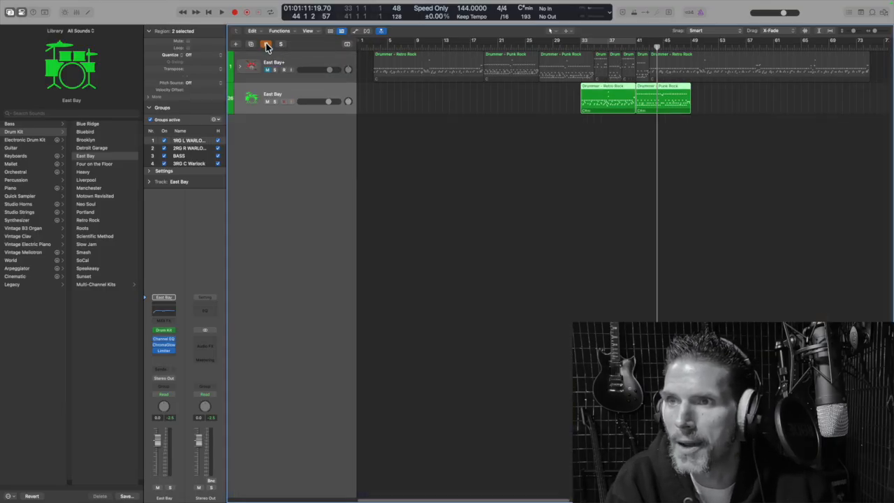
click(266, 102)
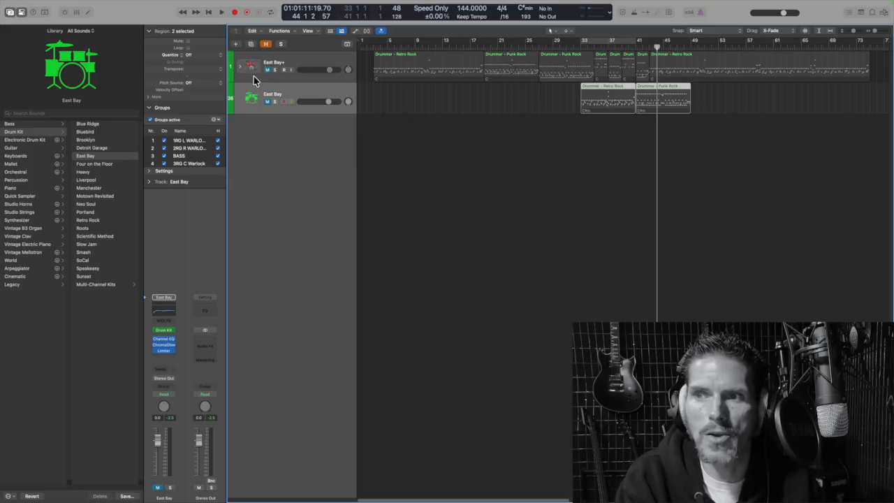
- Examine the Multi-Channel Kits in the drum kit Library and the individual drum channels inside the East Bay+ track stack
click(251, 102)
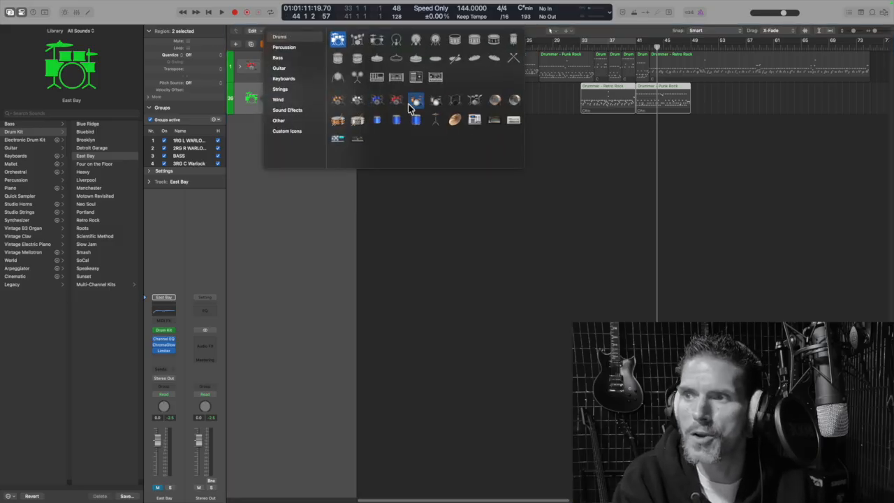
click(287, 234)
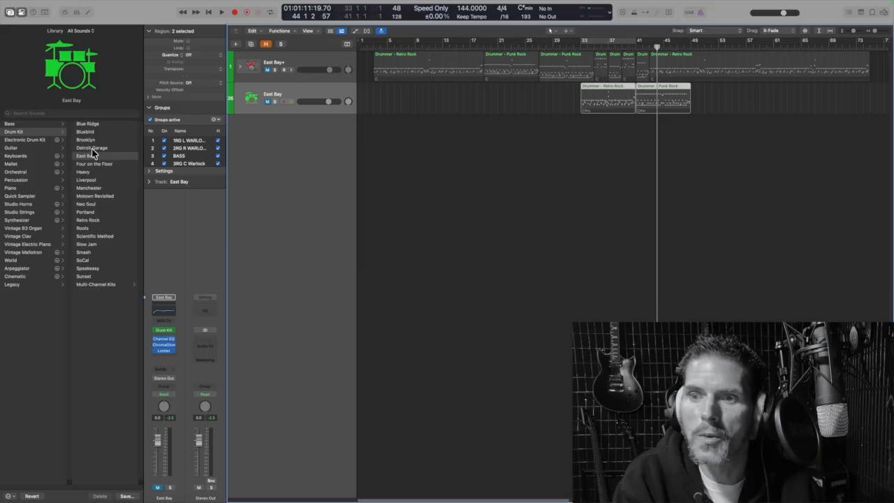
click(102, 285)
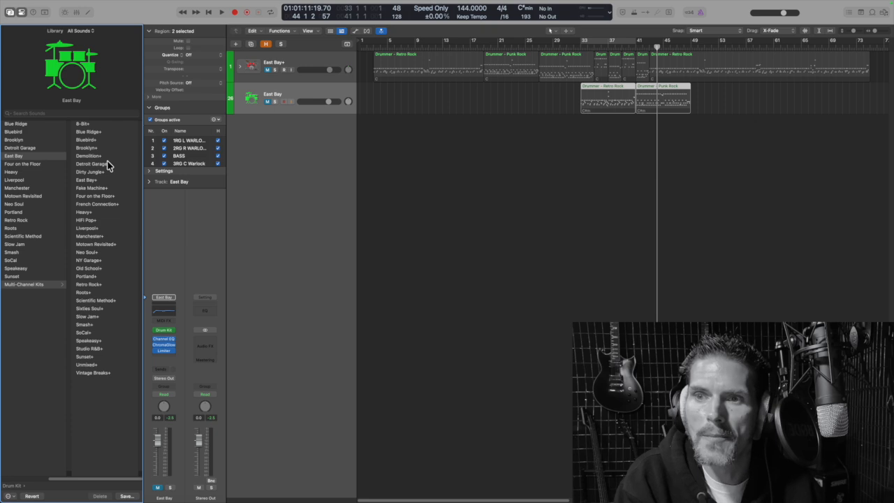
click(244, 61)
click(240, 67)
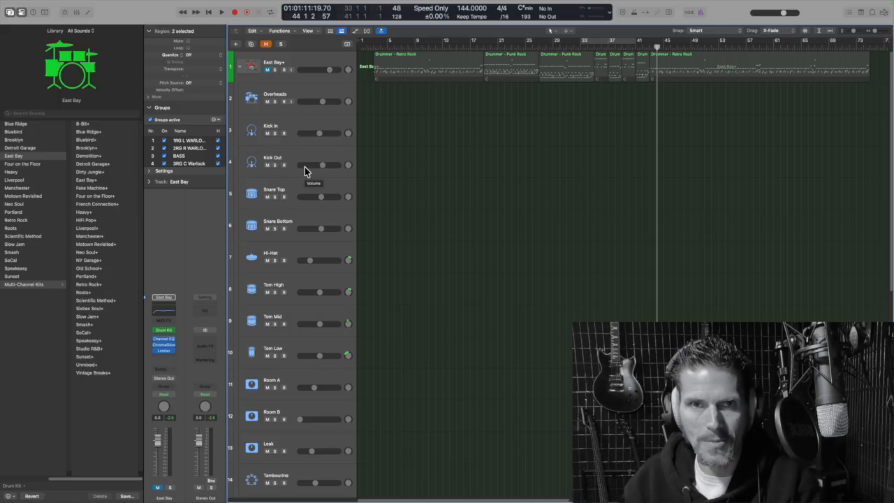
click(240, 67)
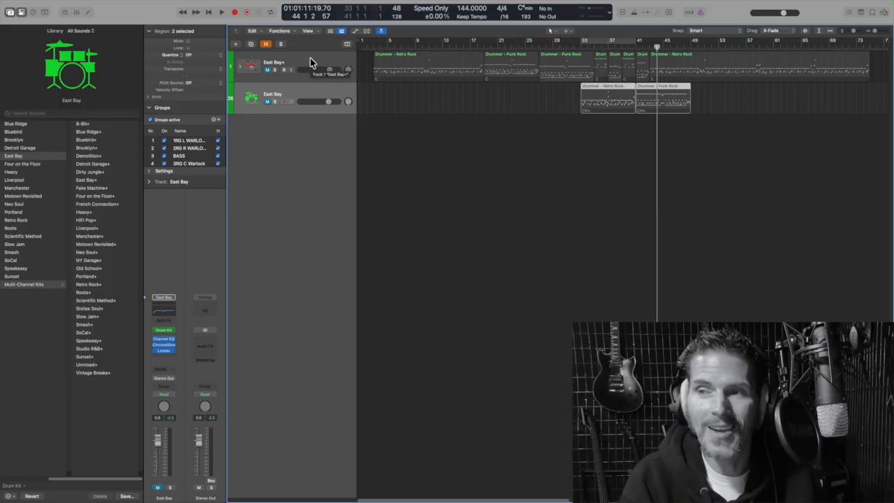
- Unmute the East Bay+ drum stack and the East Bay MIDI track
click(268, 70)
click(267, 101)
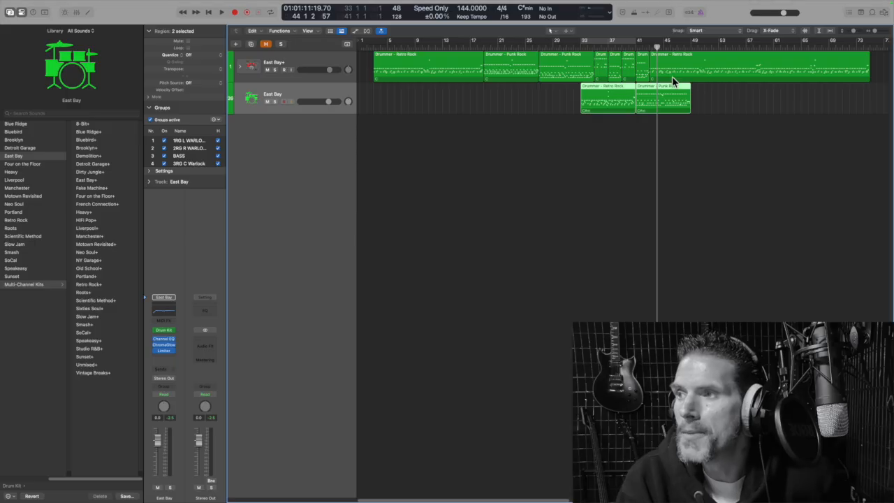
- Split the Retro Rock region on the East Bay track at bar 35, keeping notes that cross the split, and undo the split
click(594, 46)
right_click(593, 110)
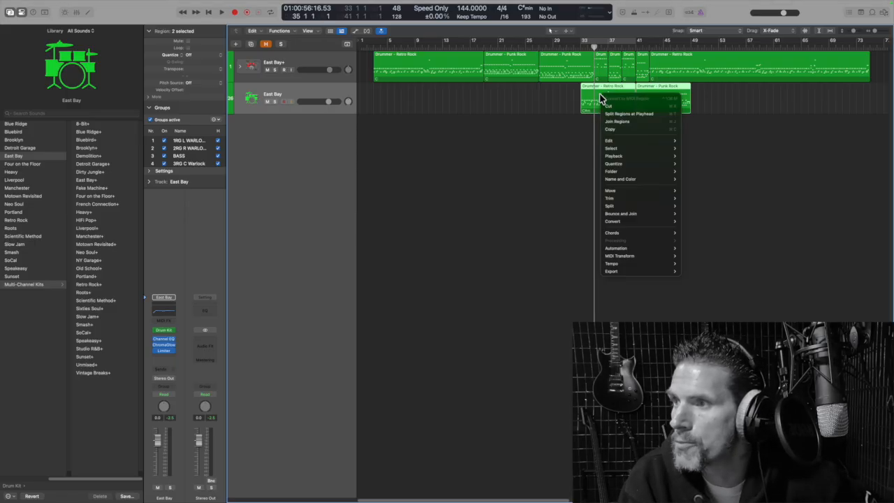
click(634, 114)
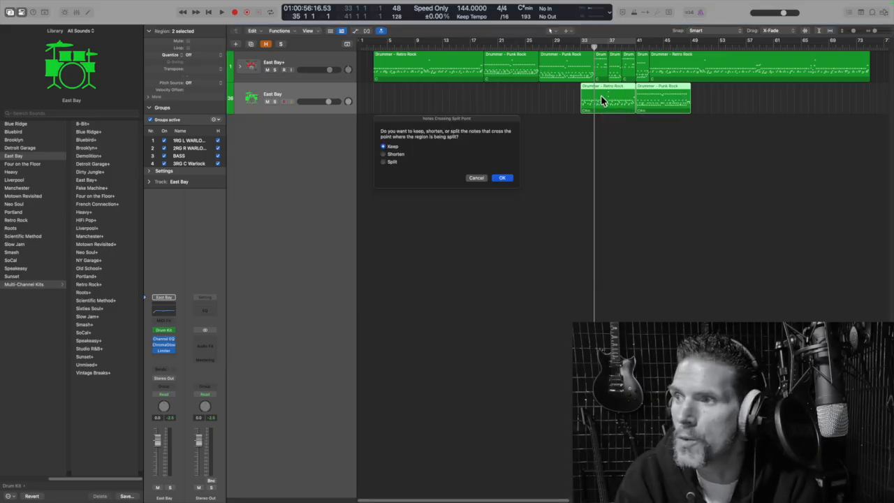
click(502, 178)
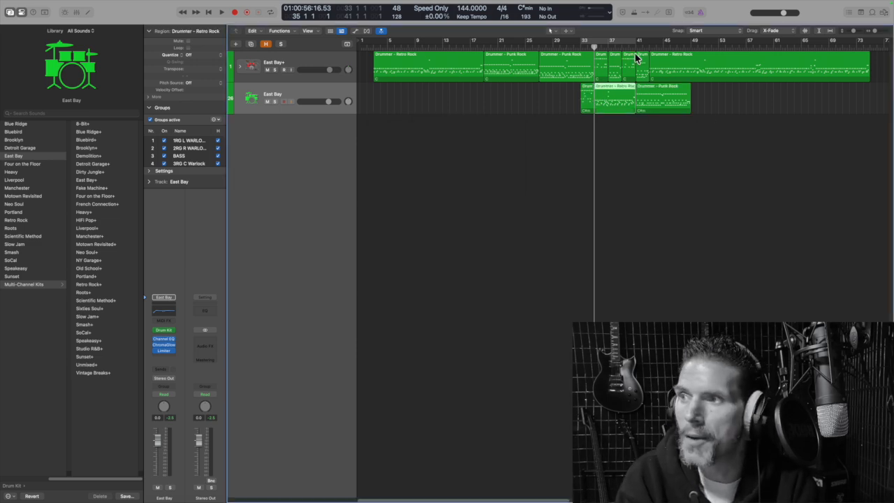
click(657, 89)
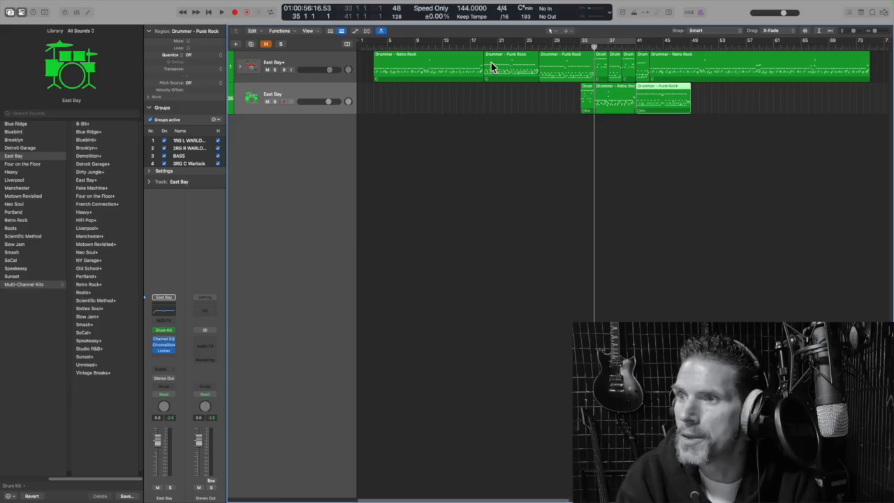
key(super+z)
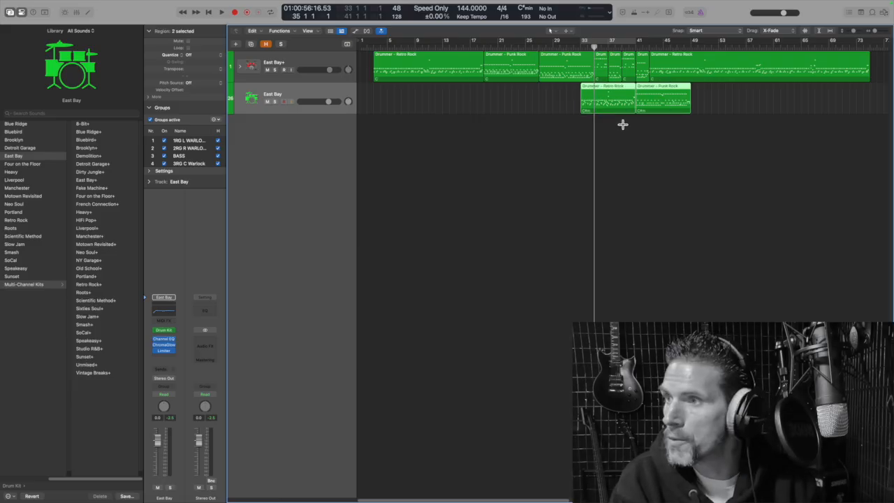
- Move the East Bay track's Retro Rock region to bar 3 and its Punk Rock region to bar 33
drag(617, 94, 401, 93)
click(561, 91)
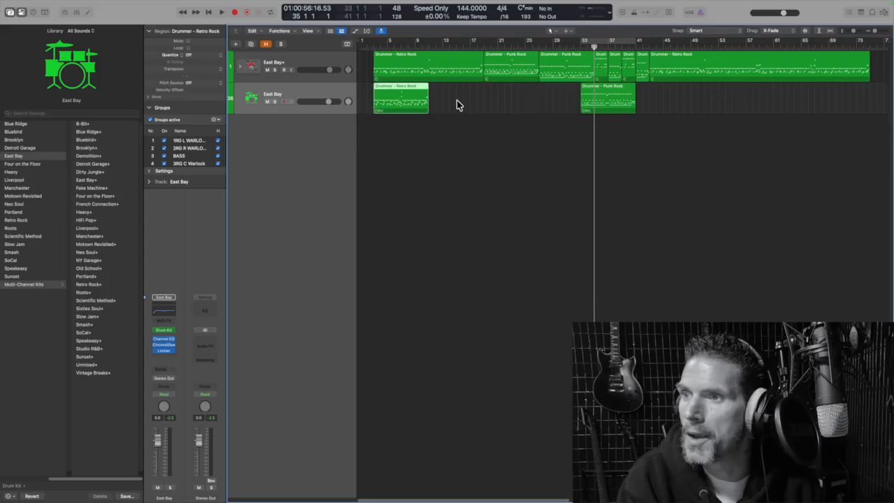
- Copy the Retro Rock region on the East Bay track, paste it at bar 11, and cut the pasted copy
right_click(397, 92)
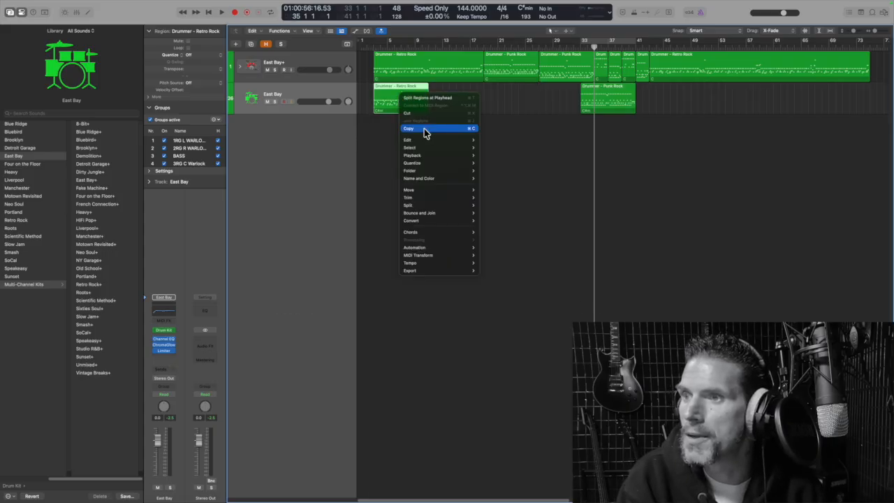
click(428, 60)
click(427, 48)
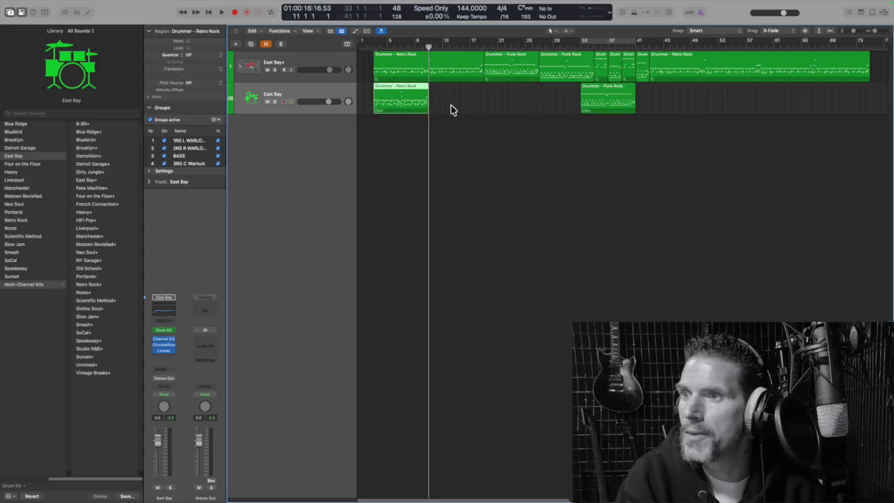
right_click(441, 90)
click(458, 119)
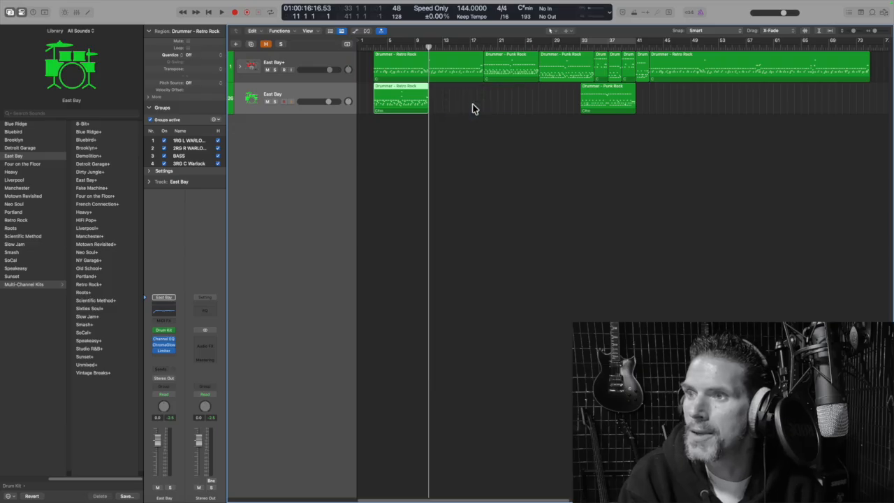
right_click(453, 94)
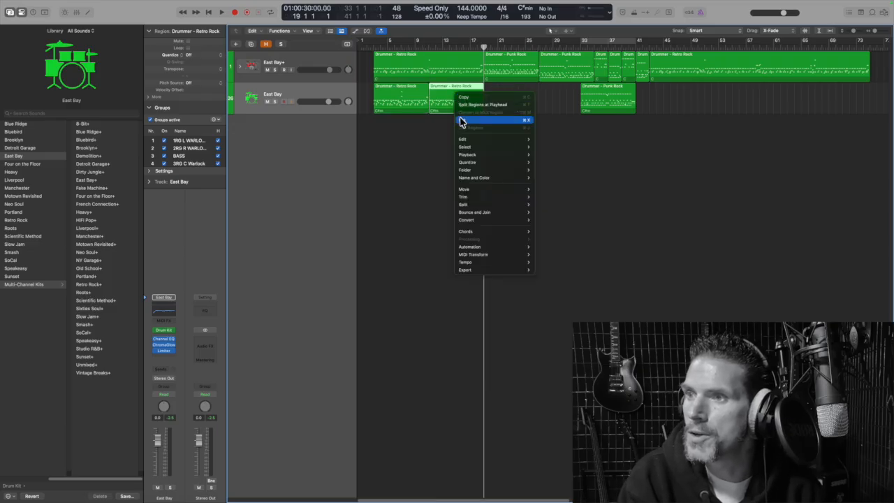
click(462, 120)
- Duplicate the East Bay track's Retro Rock region to bar 11 and join the two adjacent regions into one
click(407, 90)
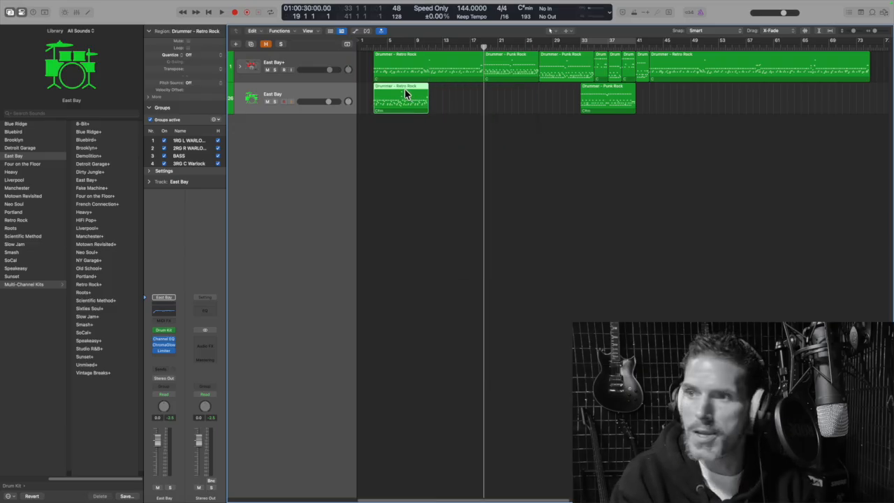
drag(407, 90, 455, 91)
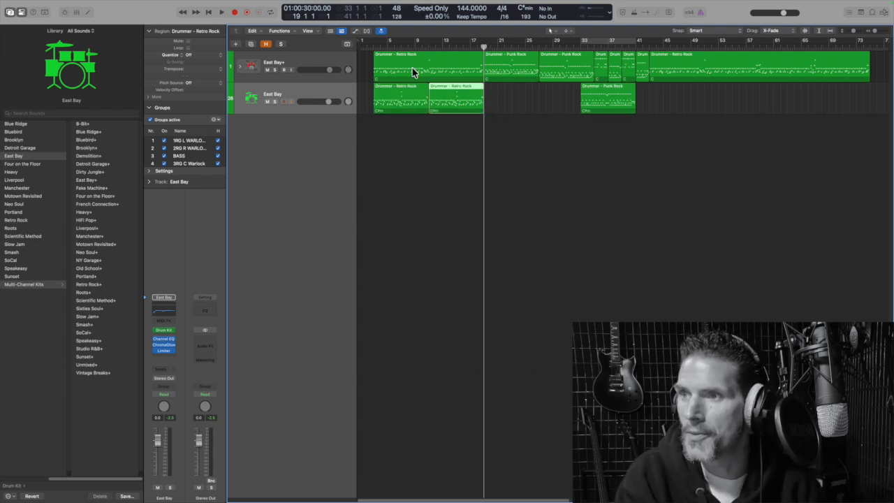
drag(505, 103, 383, 104)
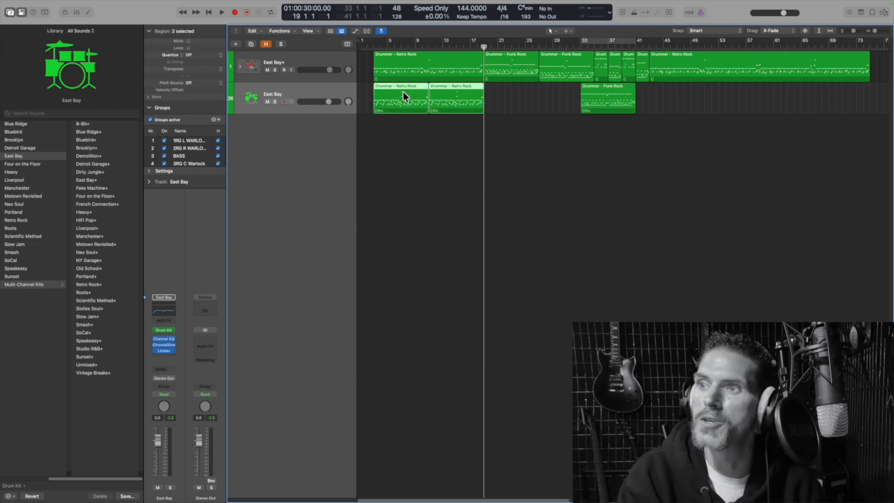
right_click(403, 91)
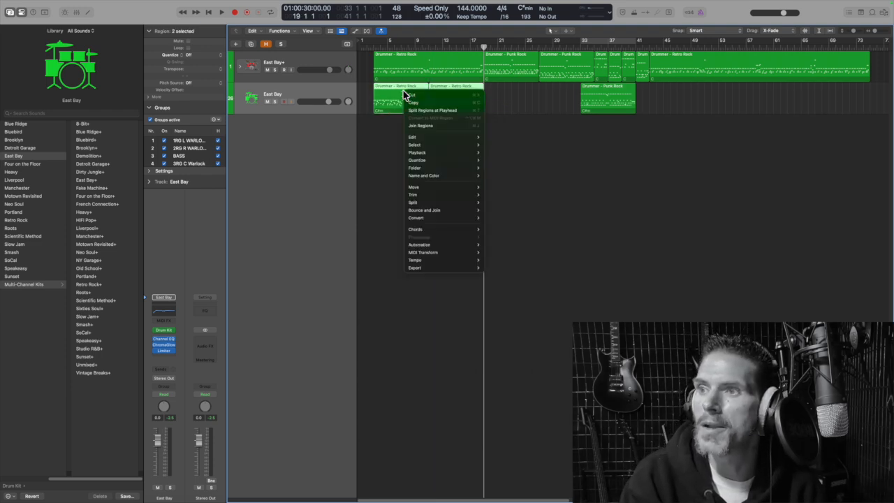
click(444, 126)
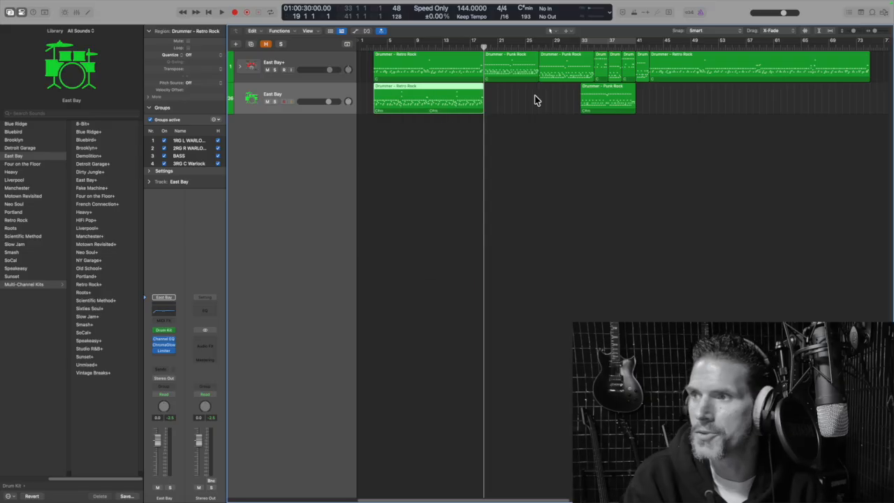
- Select all the drummer regions on the East Bay+ track and join them into a single region
drag(877, 66, 427, 62)
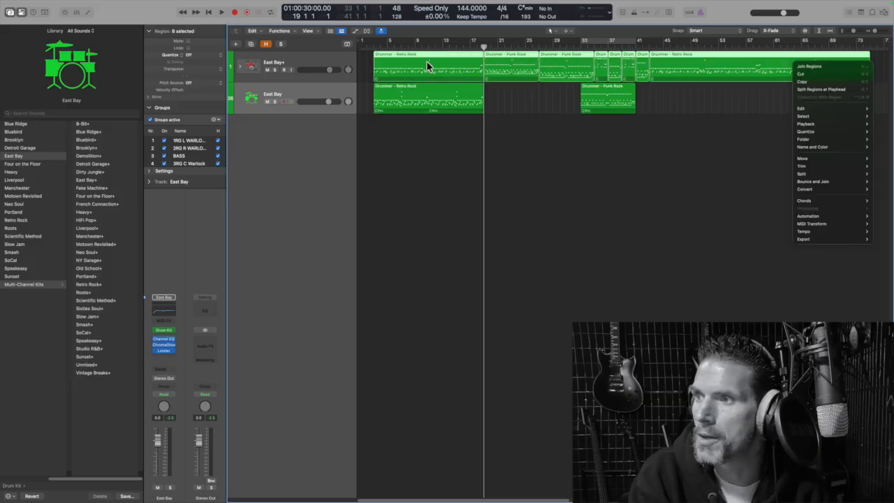
click(809, 66)
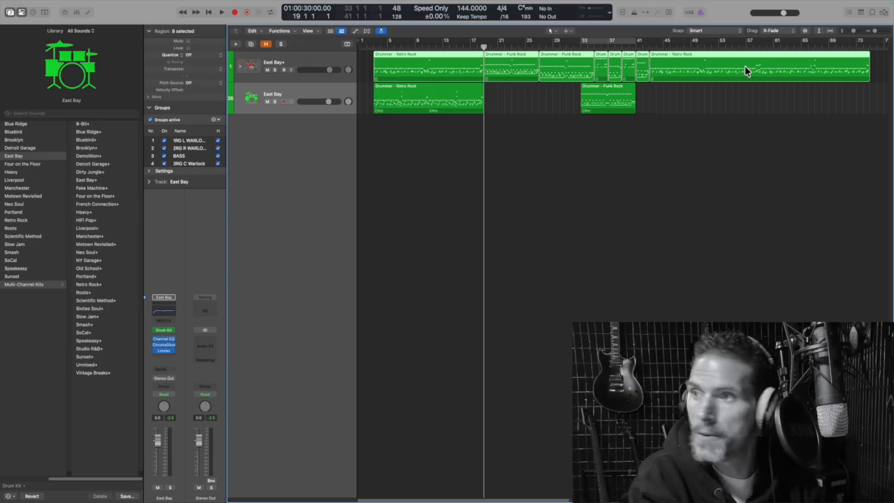
key(super+j)
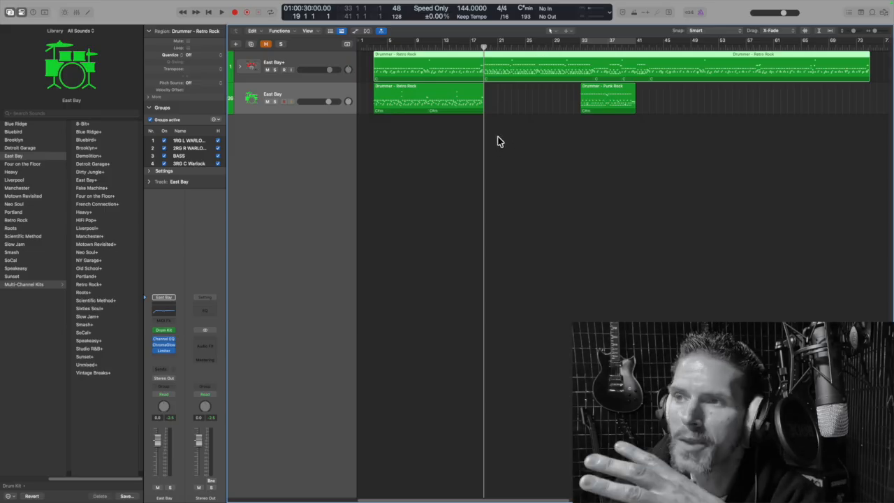
- Mute the East Bay+ and East Bay MIDI tracks and reveal all hidden tracks in the project
click(267, 70)
click(266, 102)
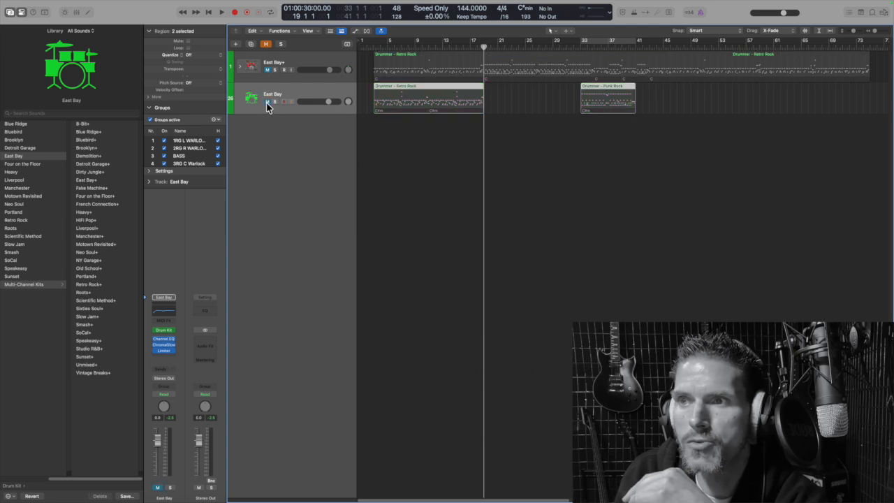
click(265, 43)
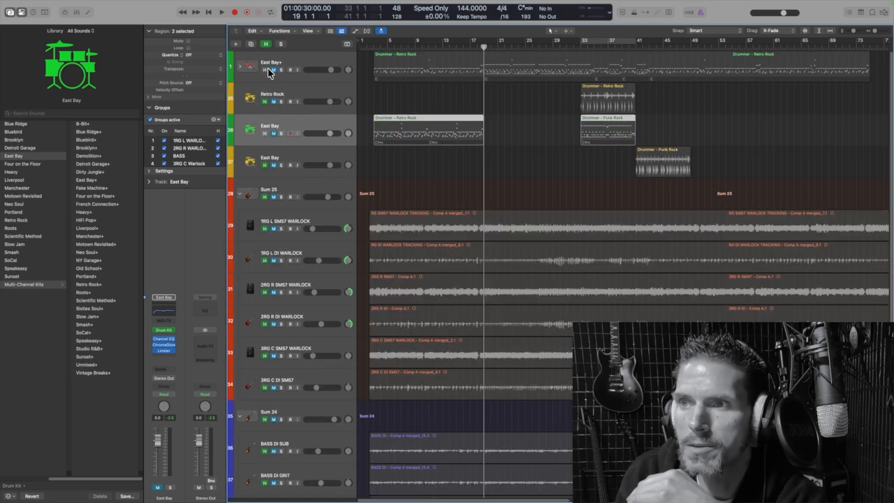
- Unmute the East Bay+ drum stack, the Sum 25 guitar stack and the Sum 24 bass stack
click(273, 71)
scroll(310, 225, down, 1)
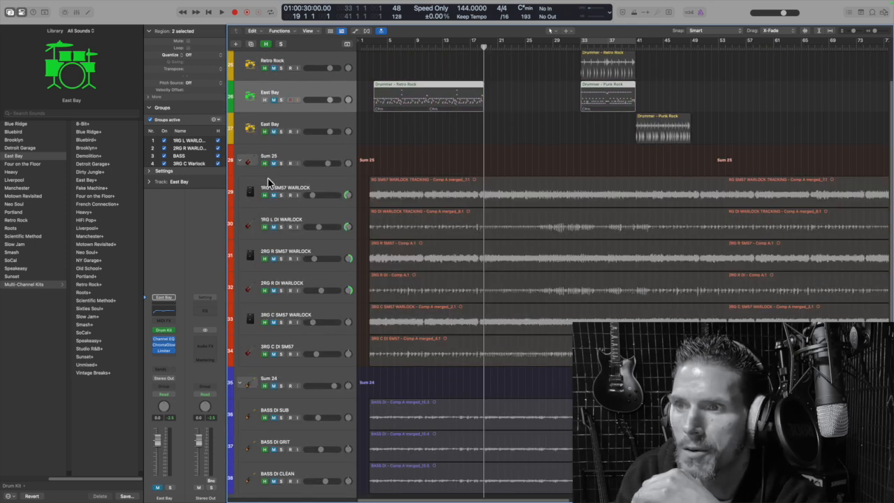
scroll(286, 349, down, 1)
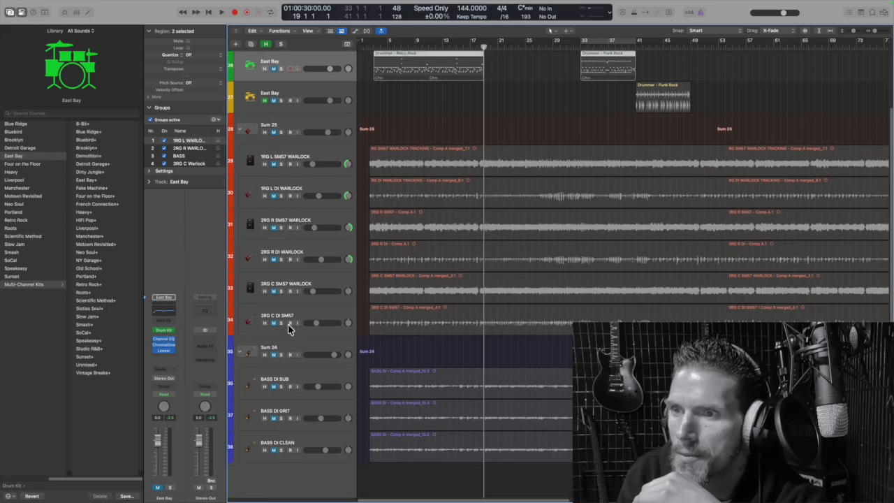
click(273, 132)
click(273, 354)
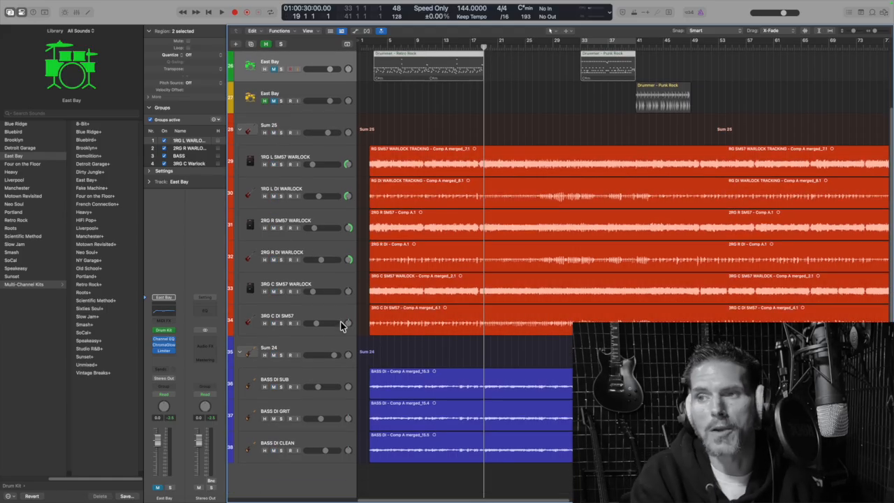